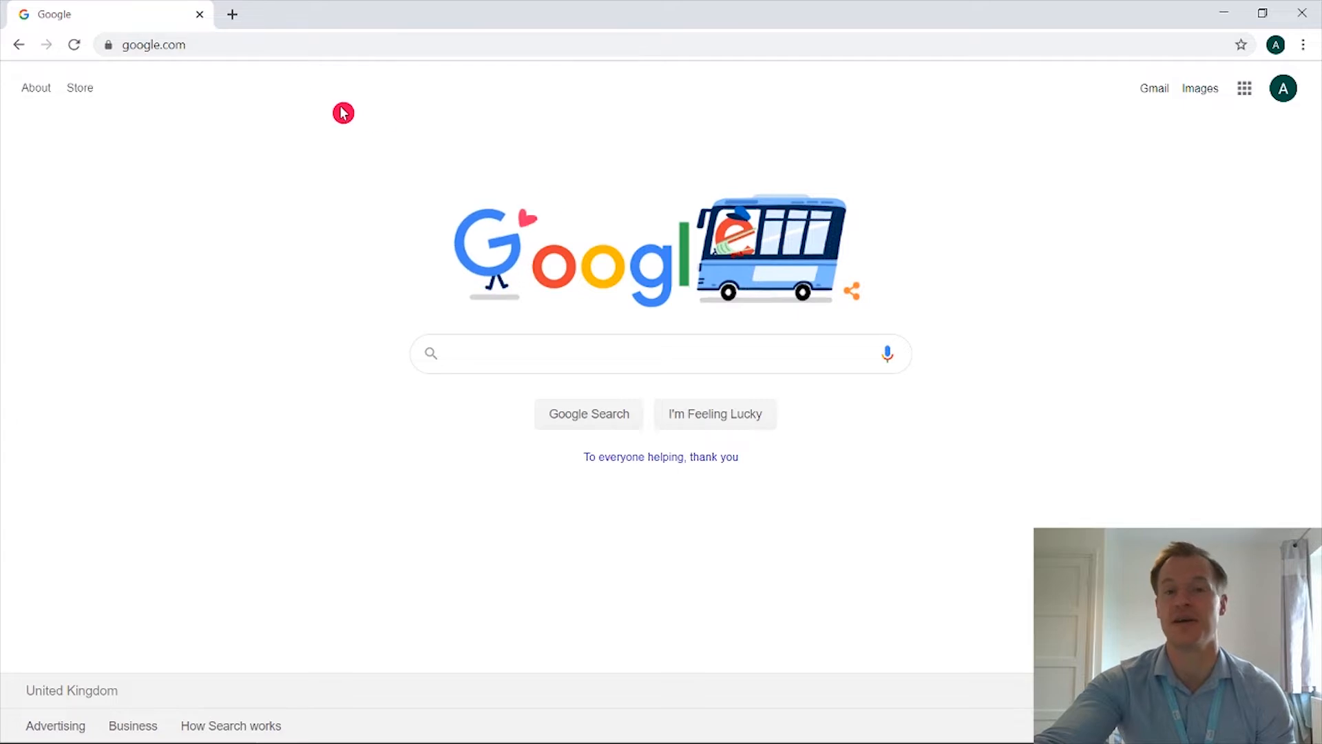
Switch to Google Drive and create a folder named "Science Week 1" in My Drive.
{"action": "left_click", "coordinate": [1243, 89]}
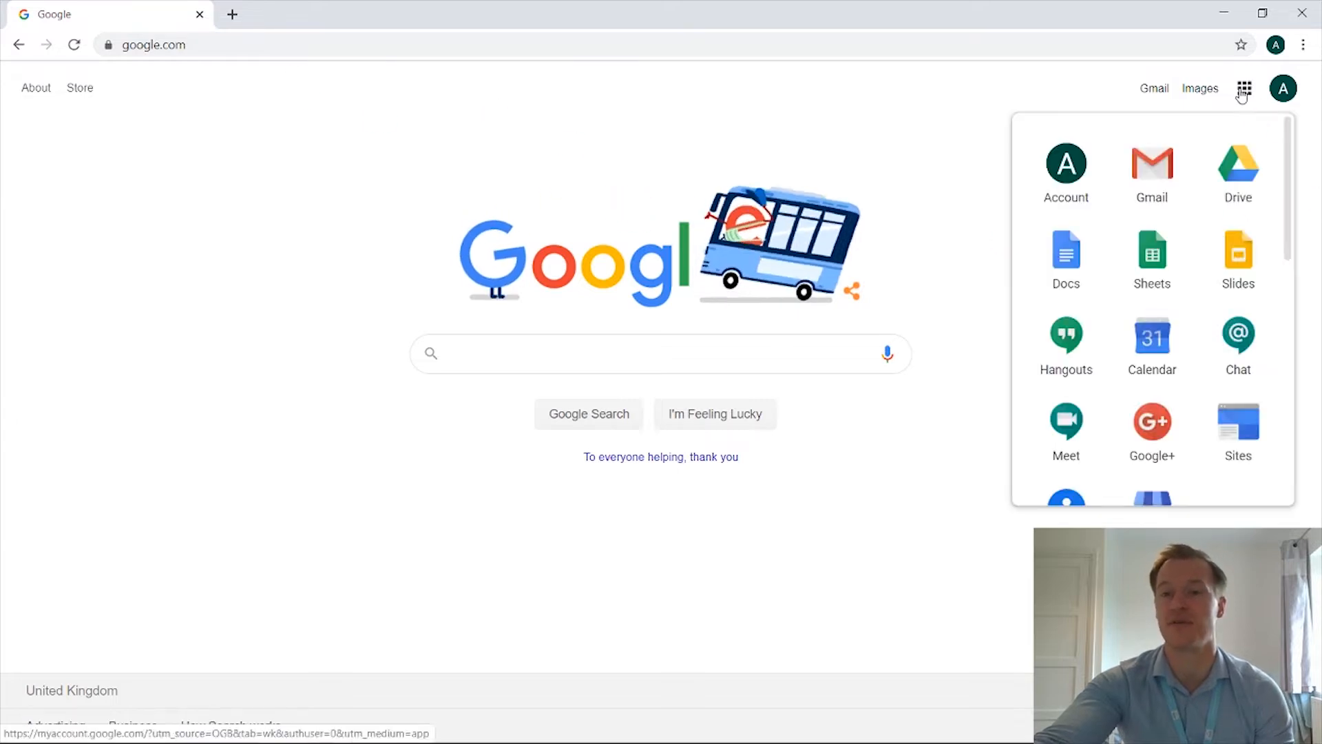
{"action": "left_click", "coordinate": [1243, 177]}
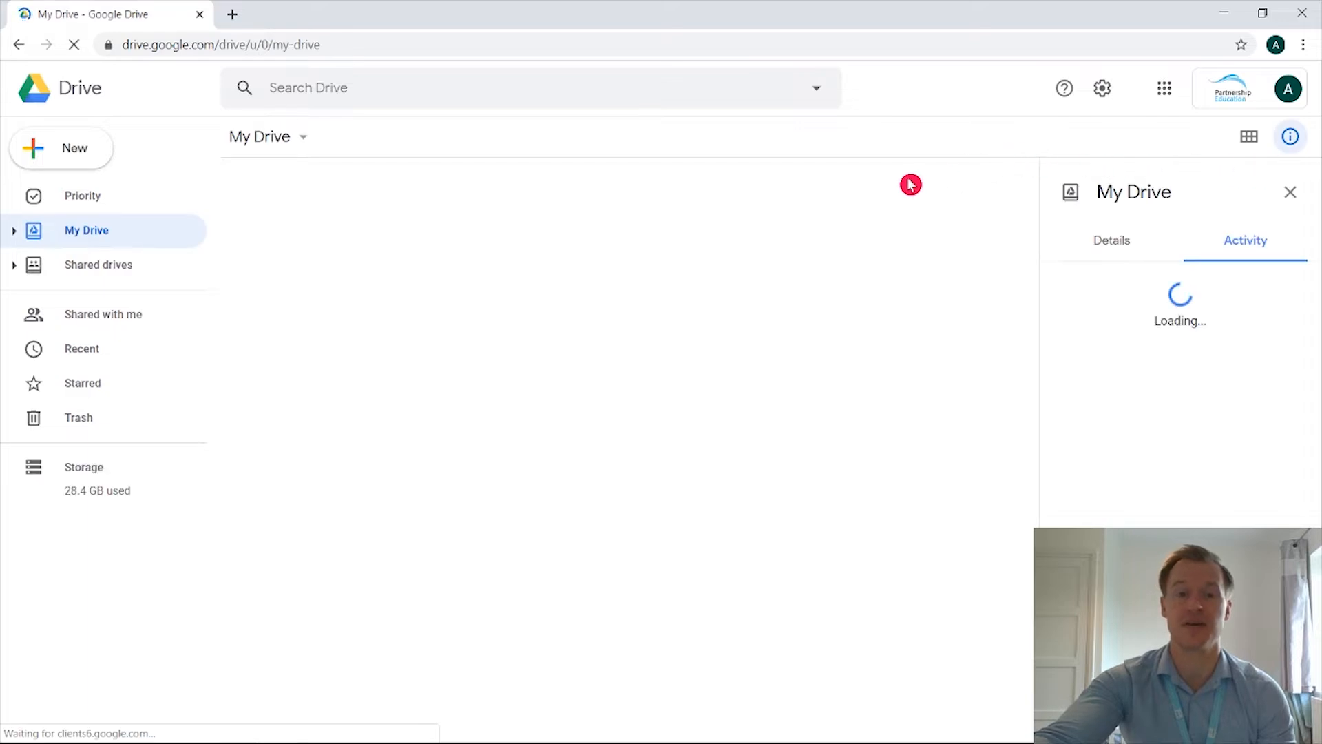
{"action": "left_click", "coordinate": [77, 155]}
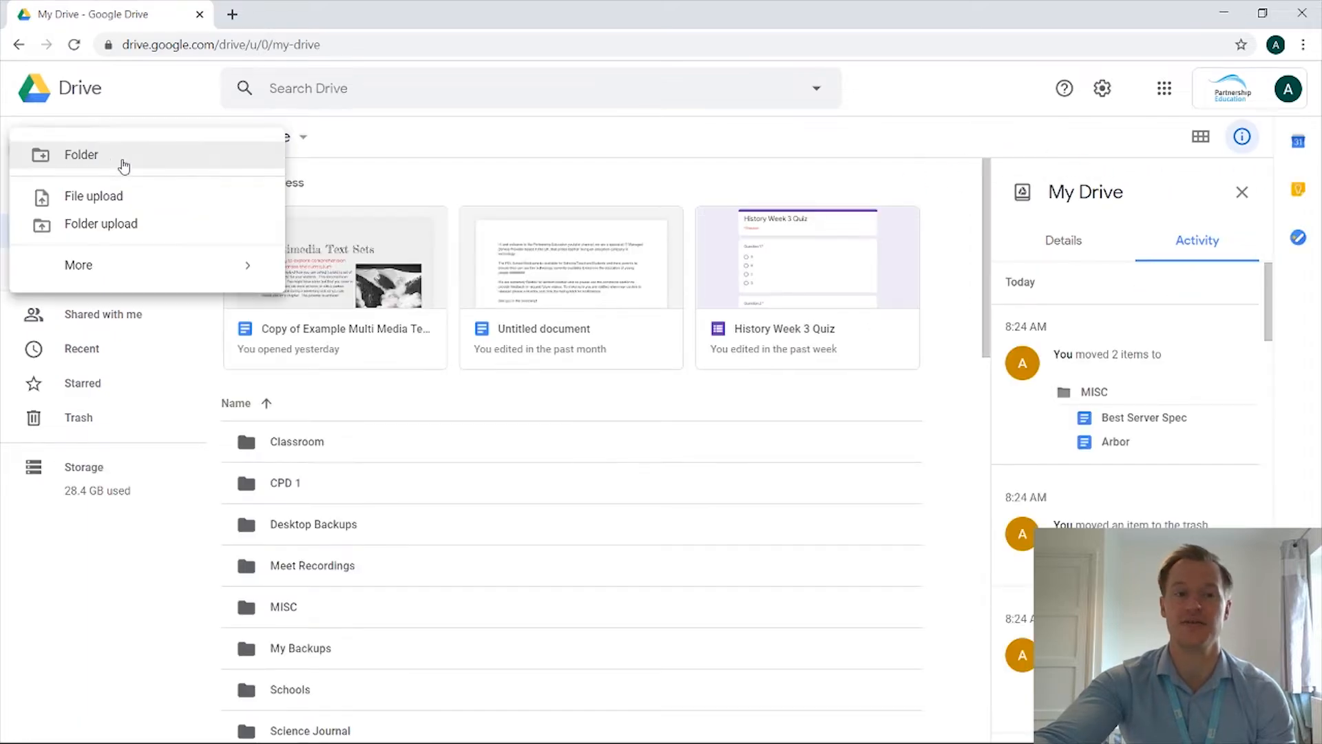
{"action": "left_click", "coordinate": [145, 155]}
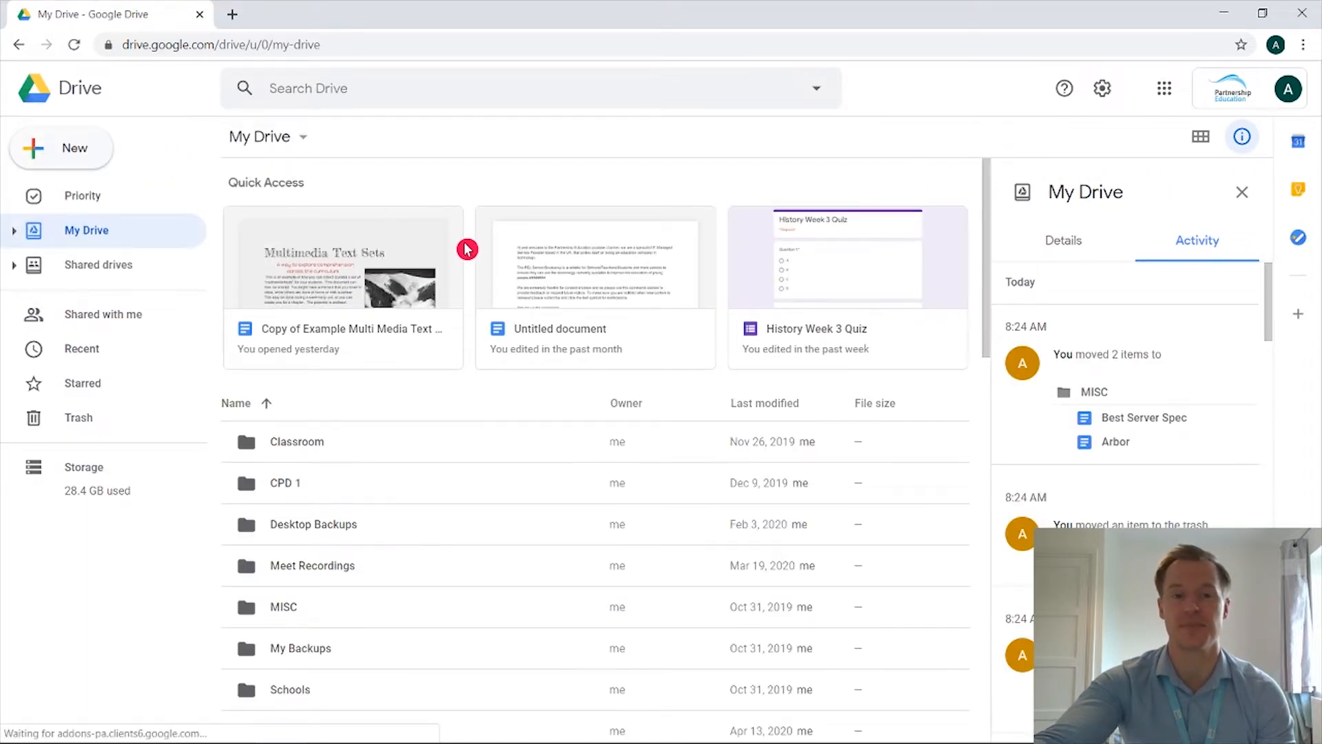
{"action": "type", "text": "S"}
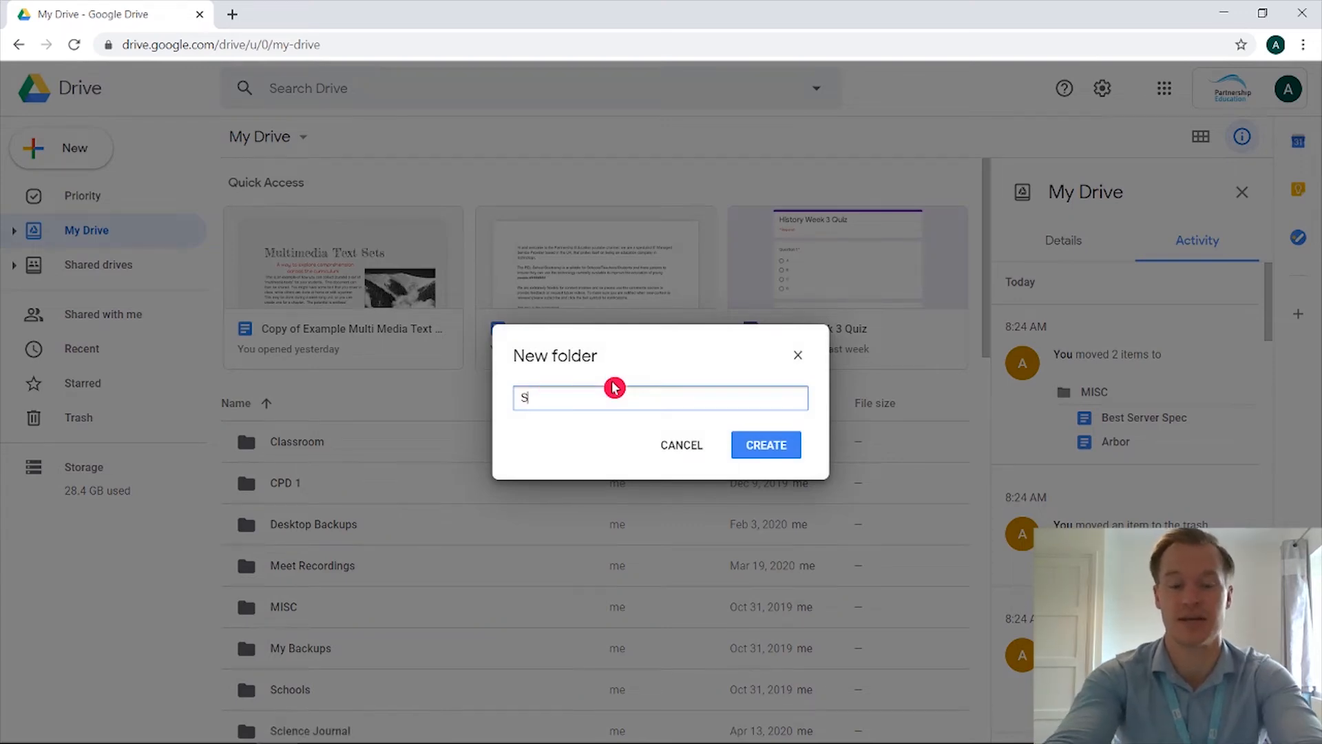
{"action": "type", "text": "cience Week"}
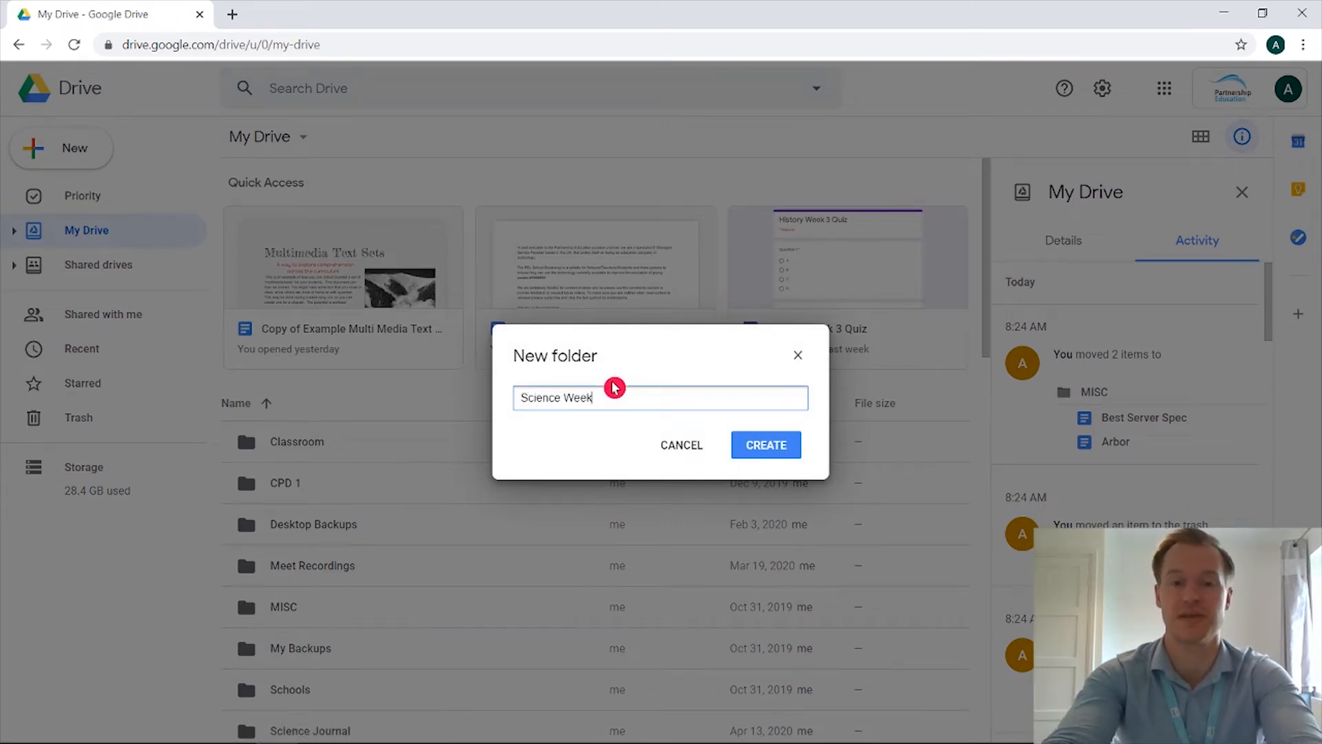
{"action": "type", "text": " 3"}
{"action": "left_click", "coordinate": [777, 444]}
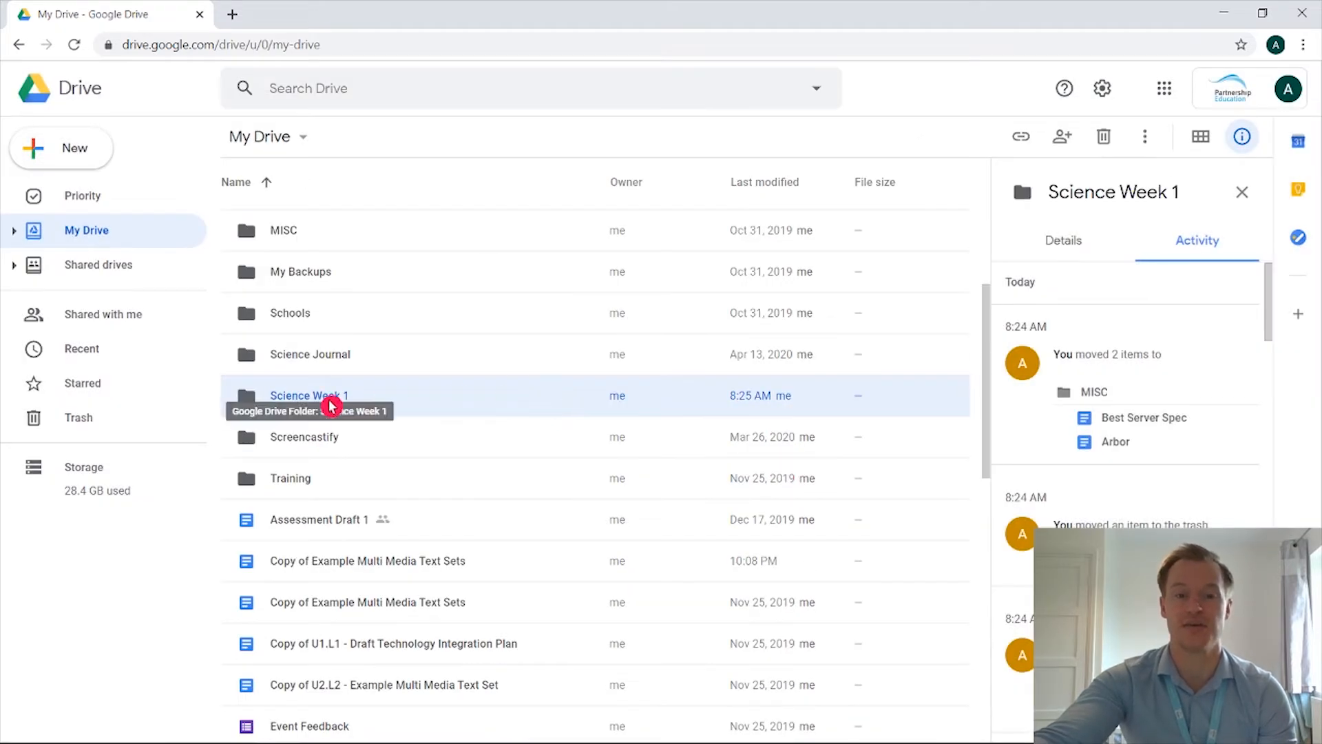
Create a blank Google Form inside the Science Week 1 folder.
{"action": "double_click", "coordinate": [331, 403]}
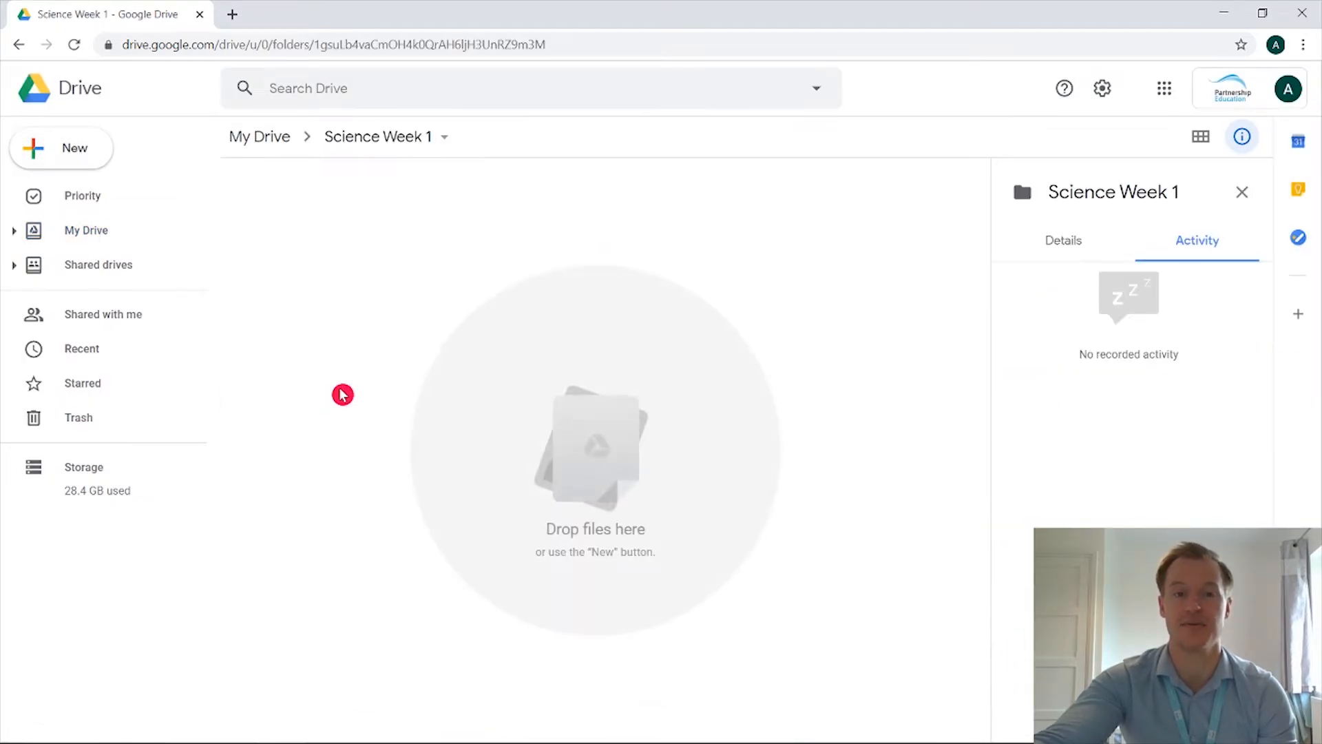
{"action": "left_click", "coordinate": [75, 149]}
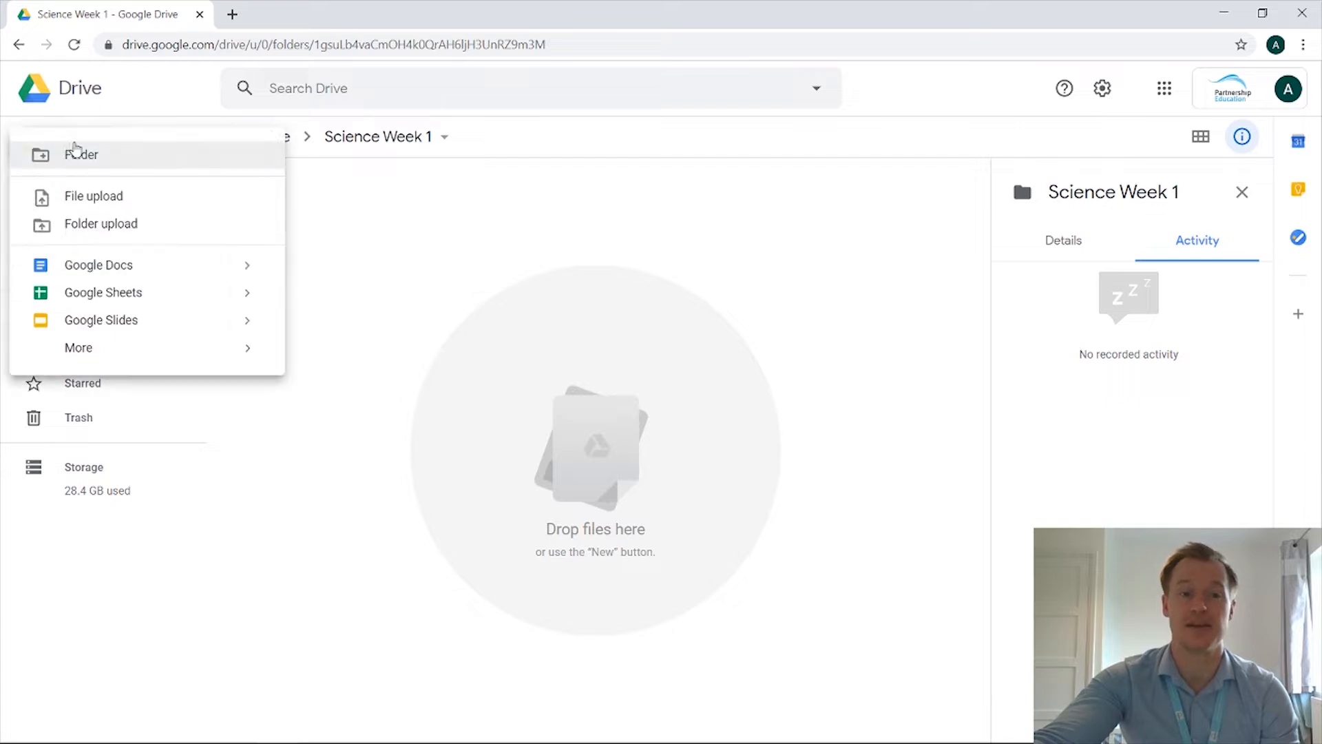
{"action": "mouse_move", "coordinate": [97, 360]}
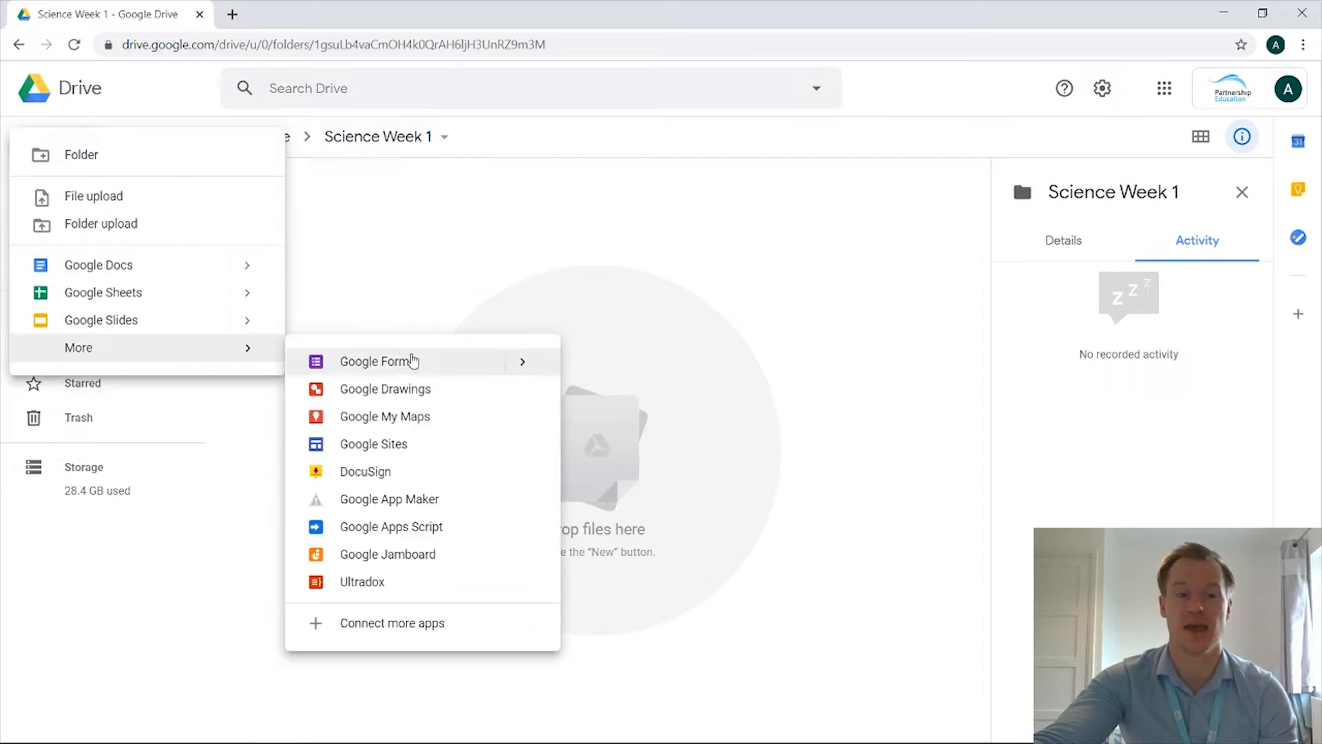
{"action": "left_click", "coordinate": [435, 362]}
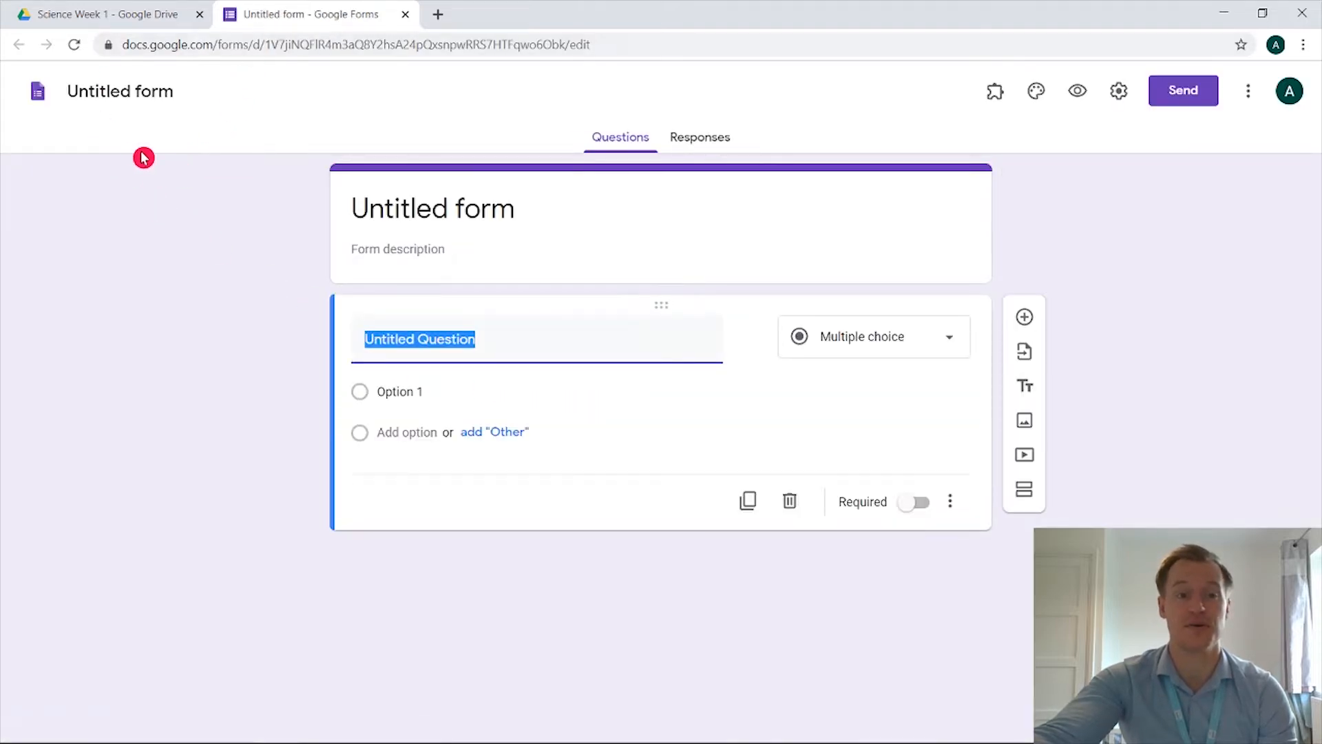
Name the untitled form "Science Week 1 Quiz 1".
{"action": "left_click", "coordinate": [118, 91]}
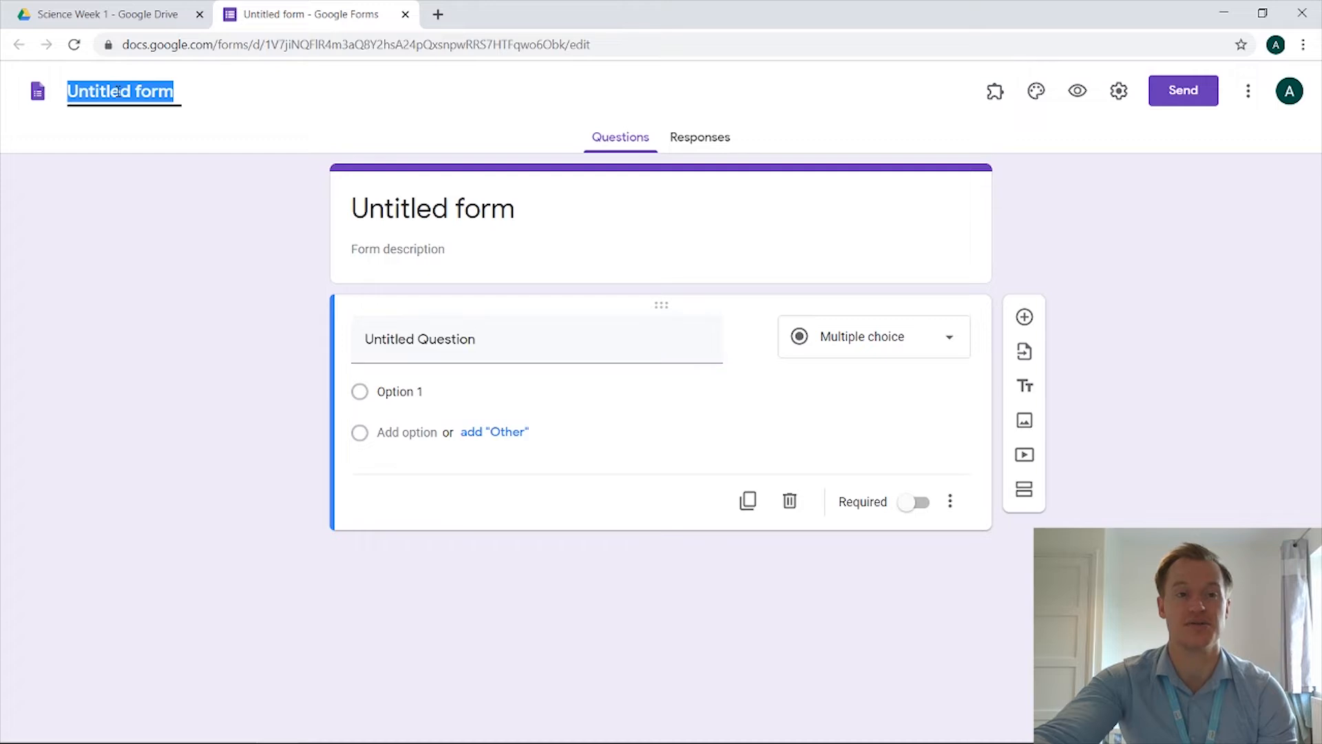
{"action": "type", "text": "Sci"}
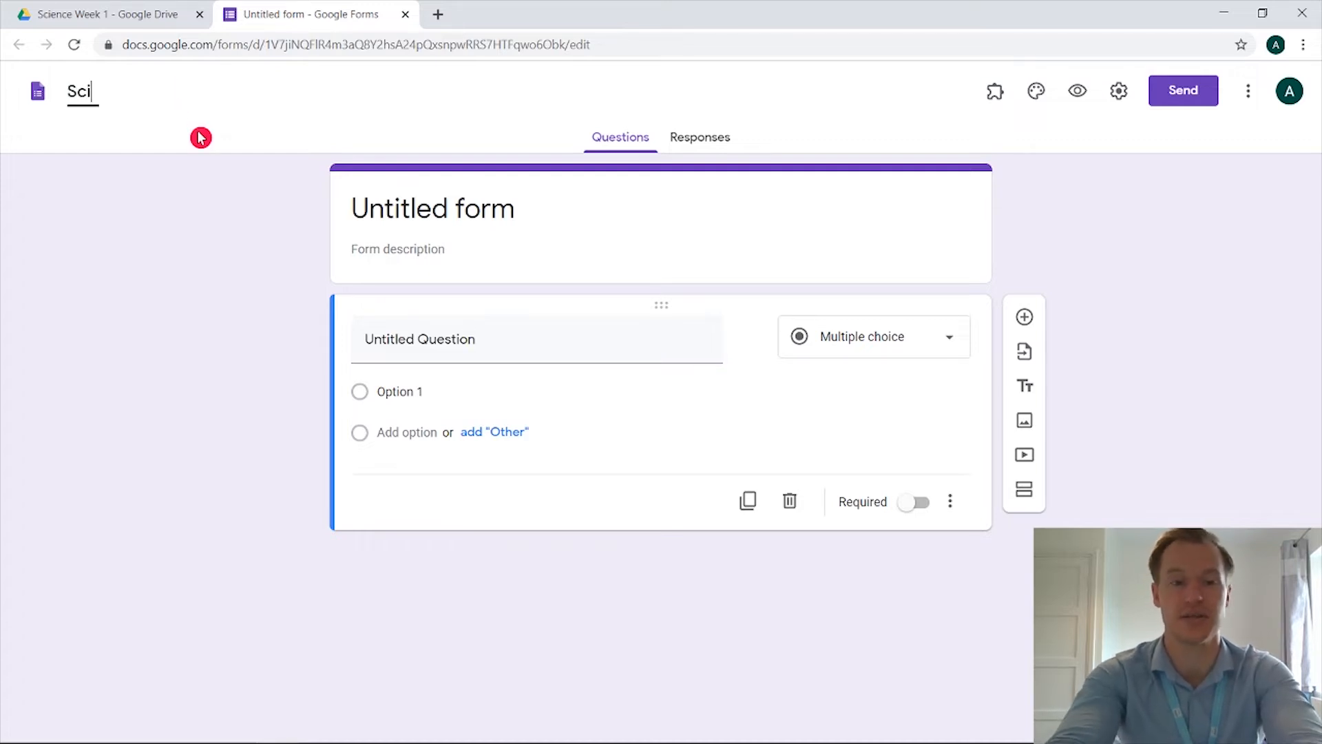
{"action": "type", "text": "ence Week 1 Quiz 1"}
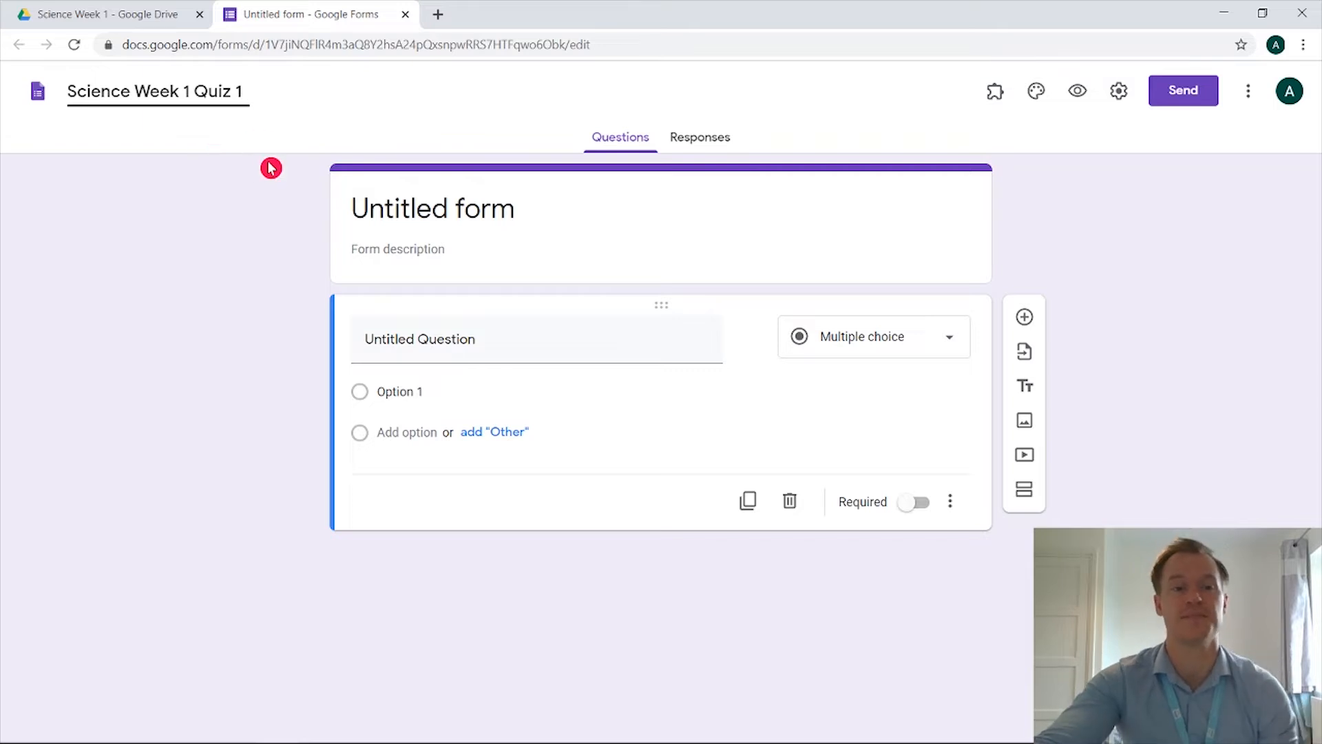
{"action": "left_click", "coordinate": [254, 242]}
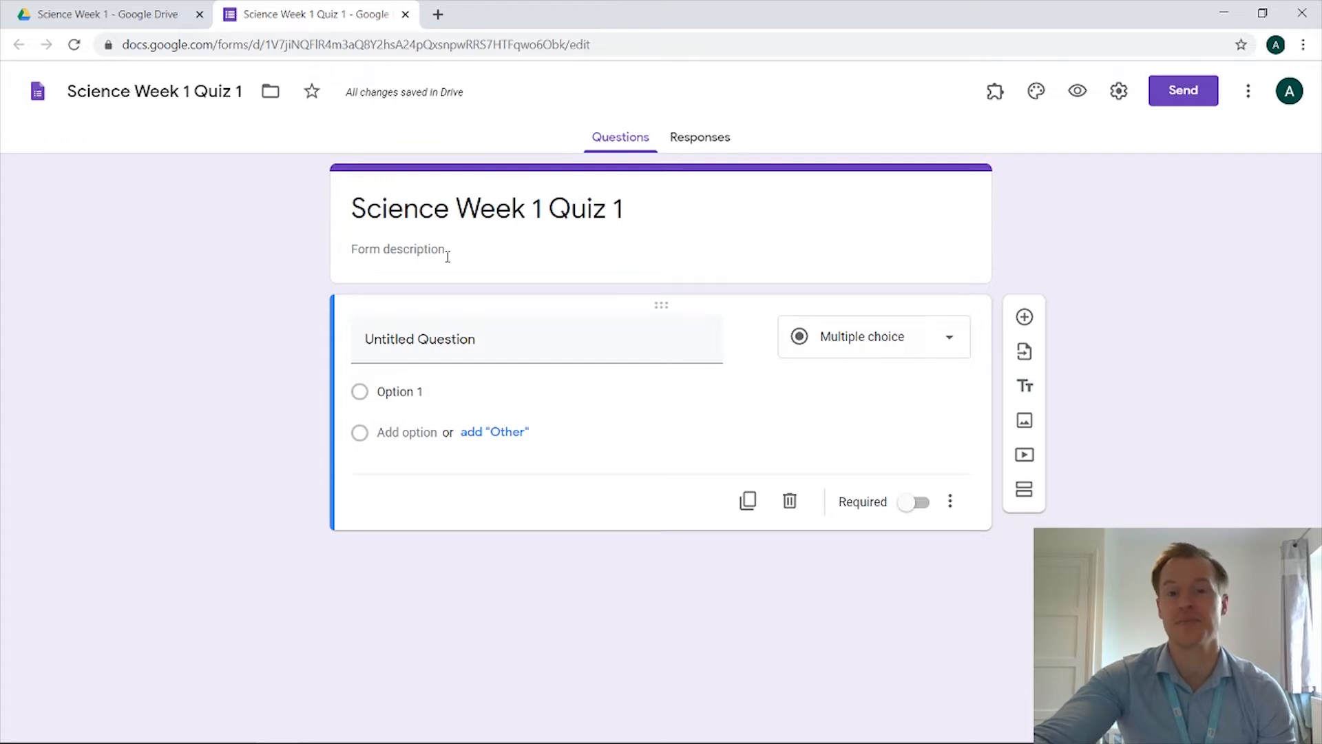
Turn on collecting respondents' email addresses in the form's general settings and save them.
{"action": "left_click", "coordinate": [1118, 92]}
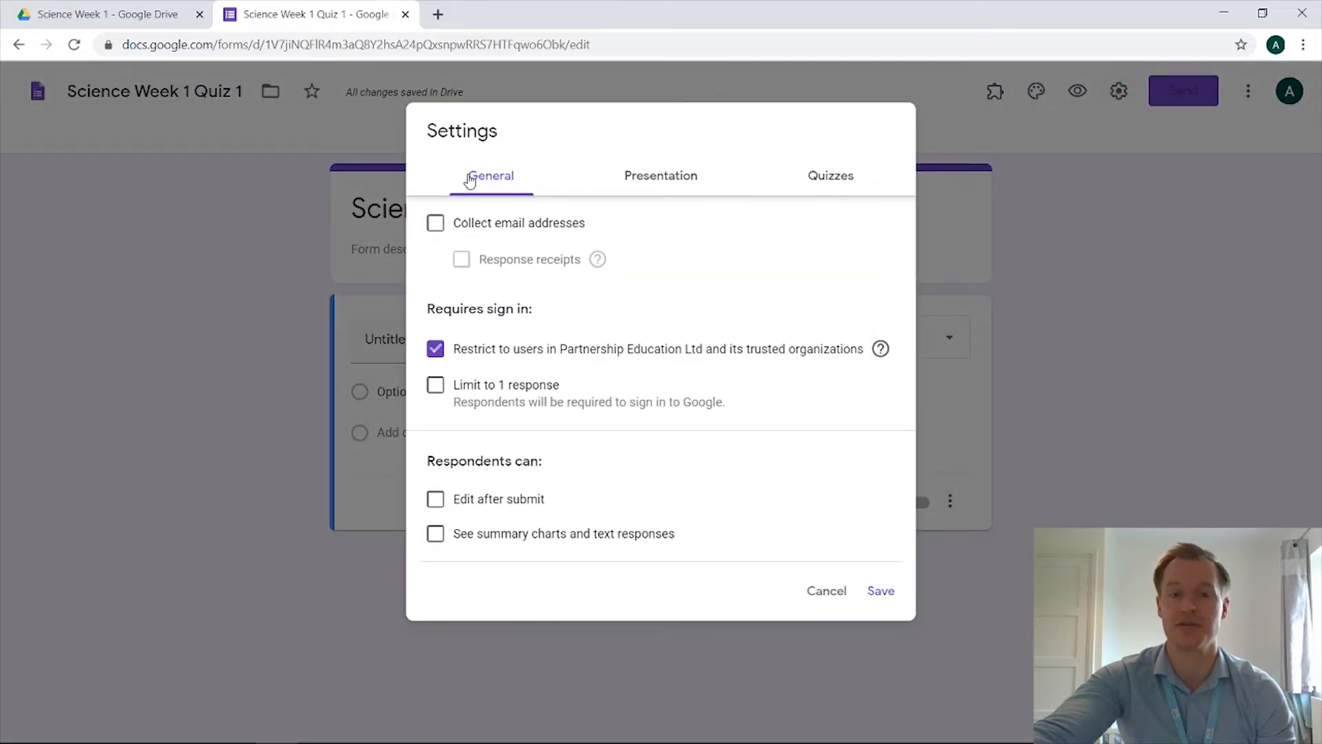
{"action": "left_click", "coordinate": [479, 227]}
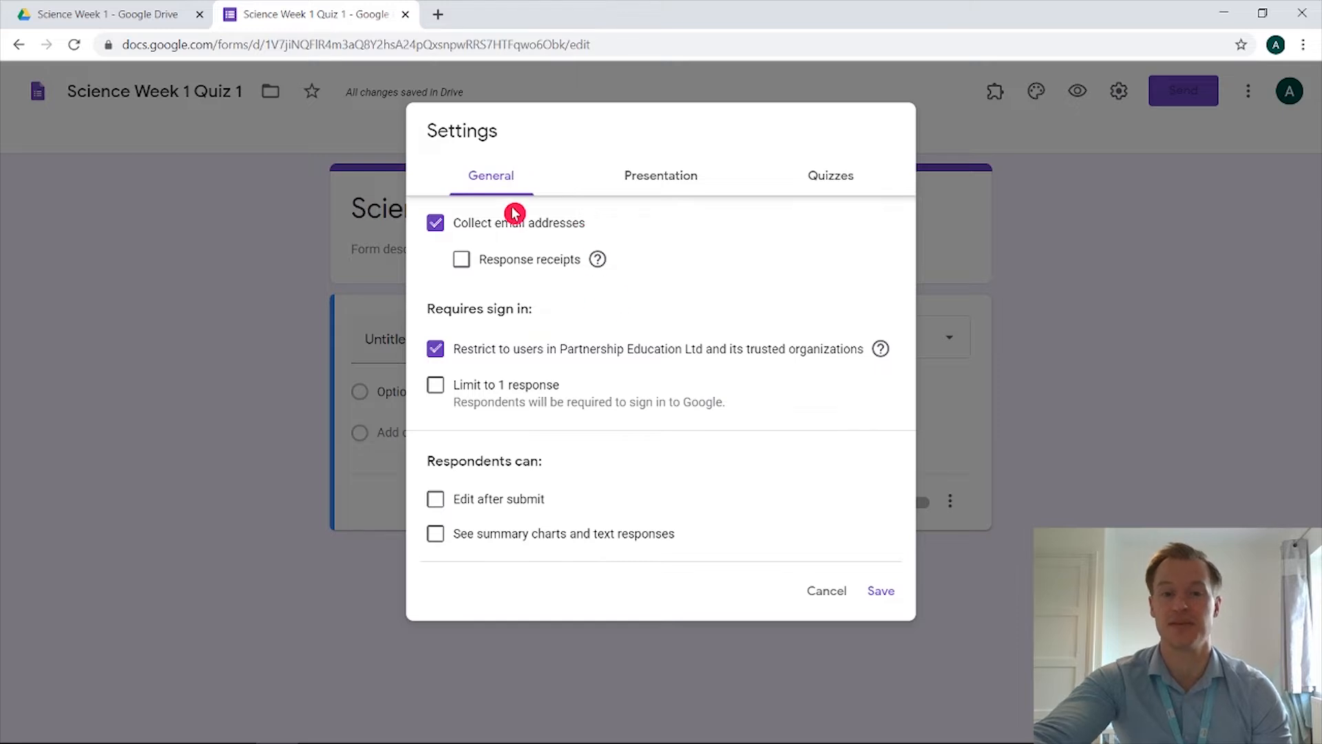
{"action": "left_click", "coordinate": [883, 593]}
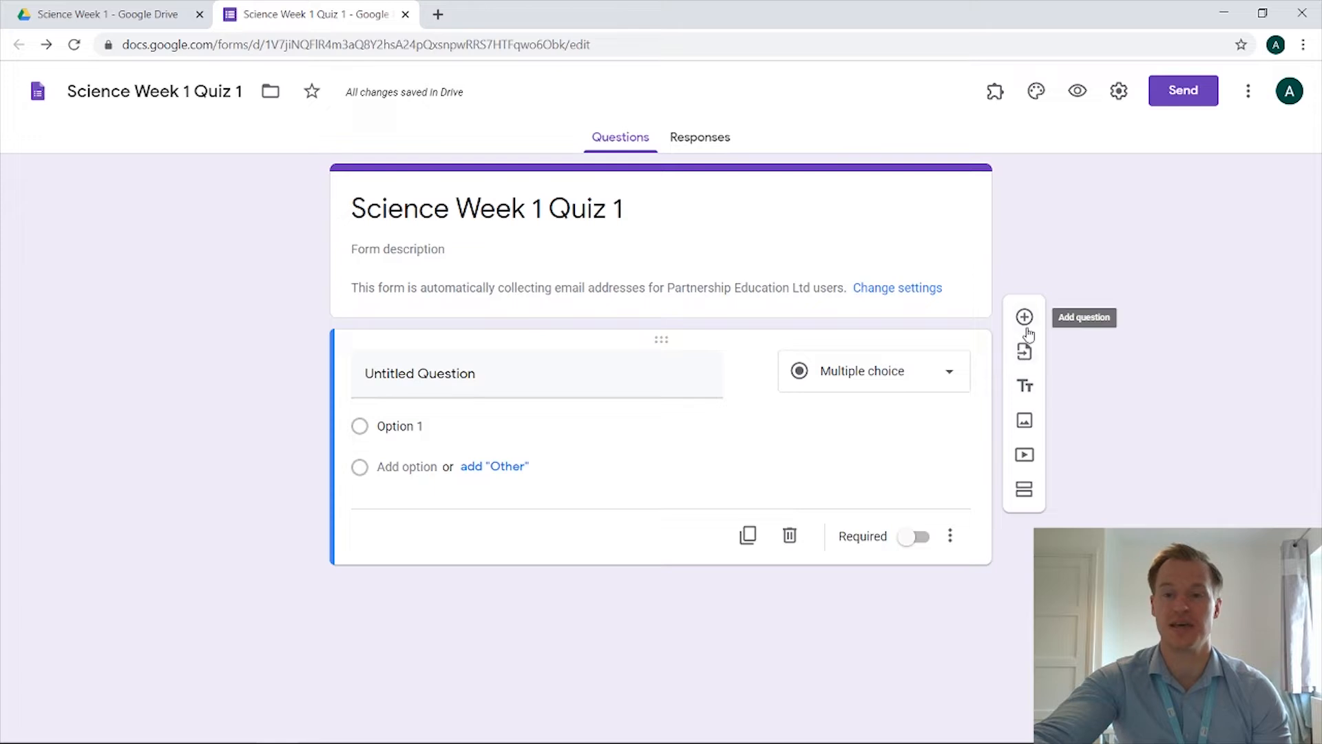
{"action": "left_click", "coordinate": [1023, 427]}
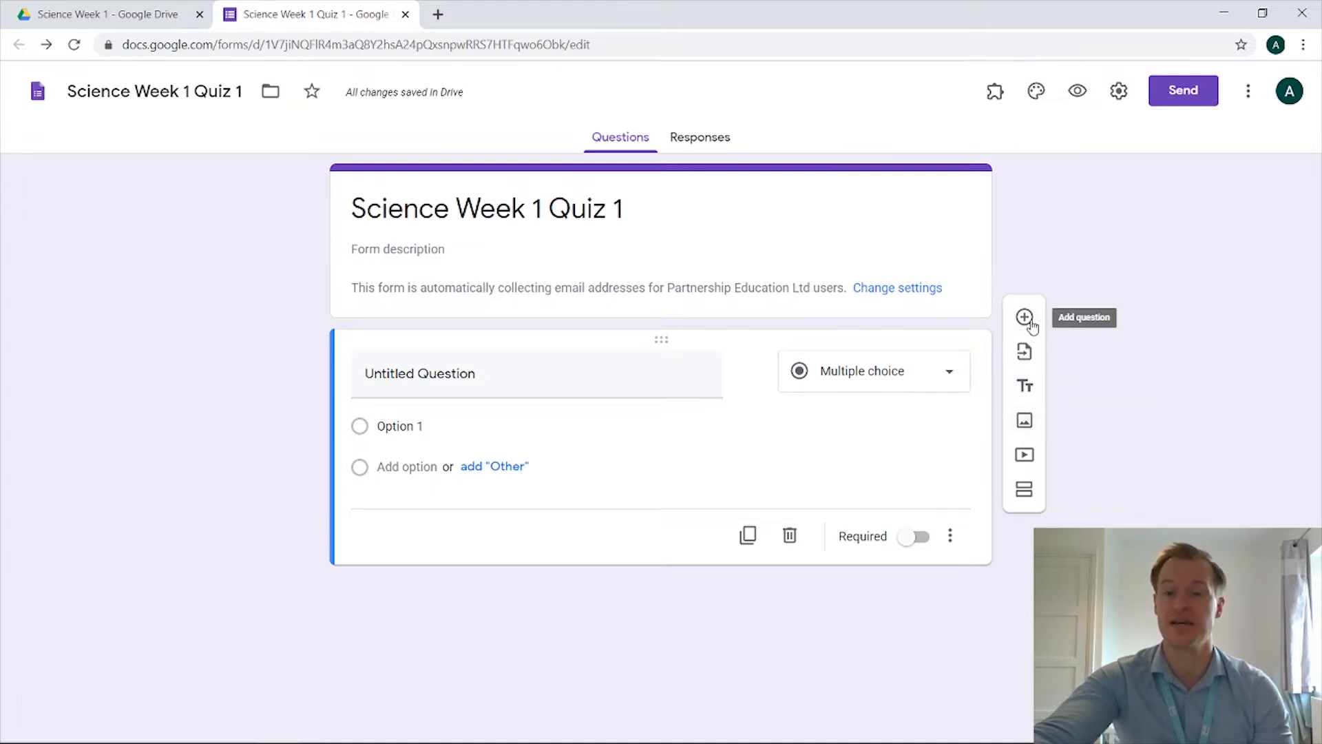
{"action": "left_click", "coordinate": [1024, 456]}
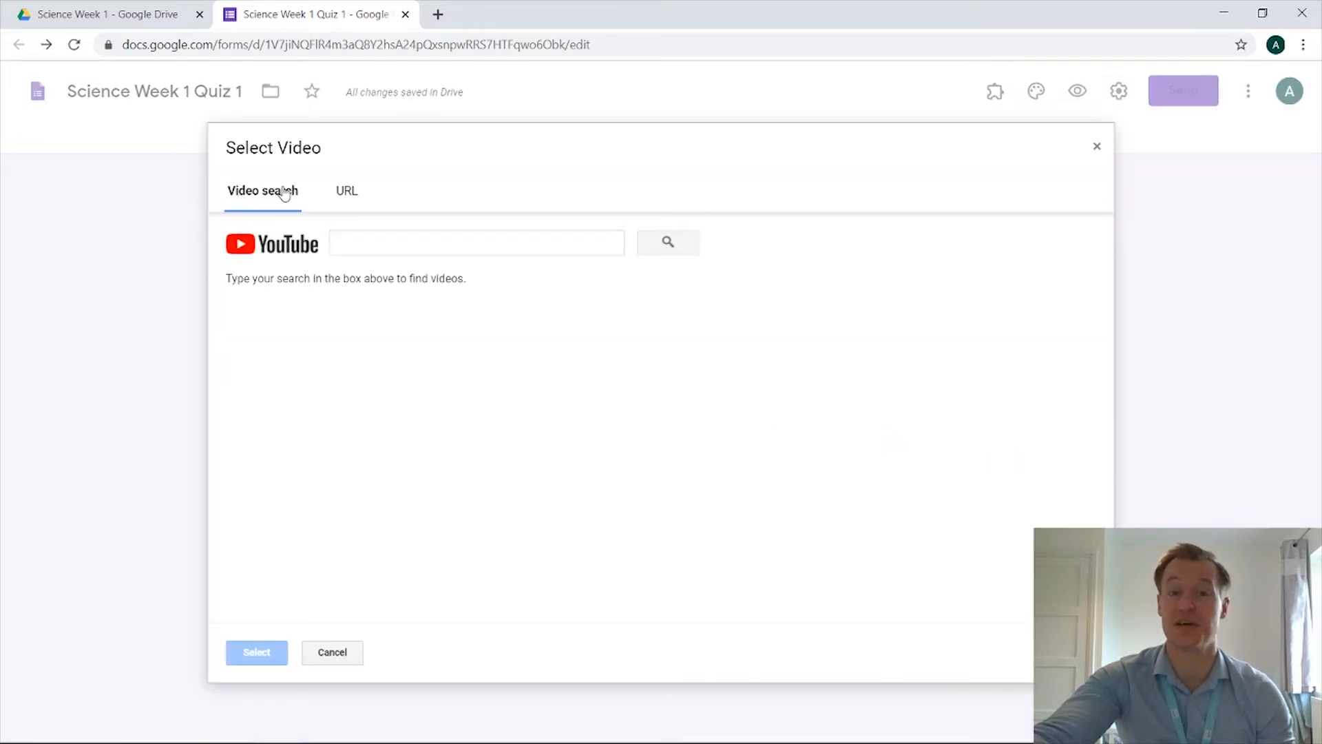
{"action": "left_click", "coordinate": [345, 193]}
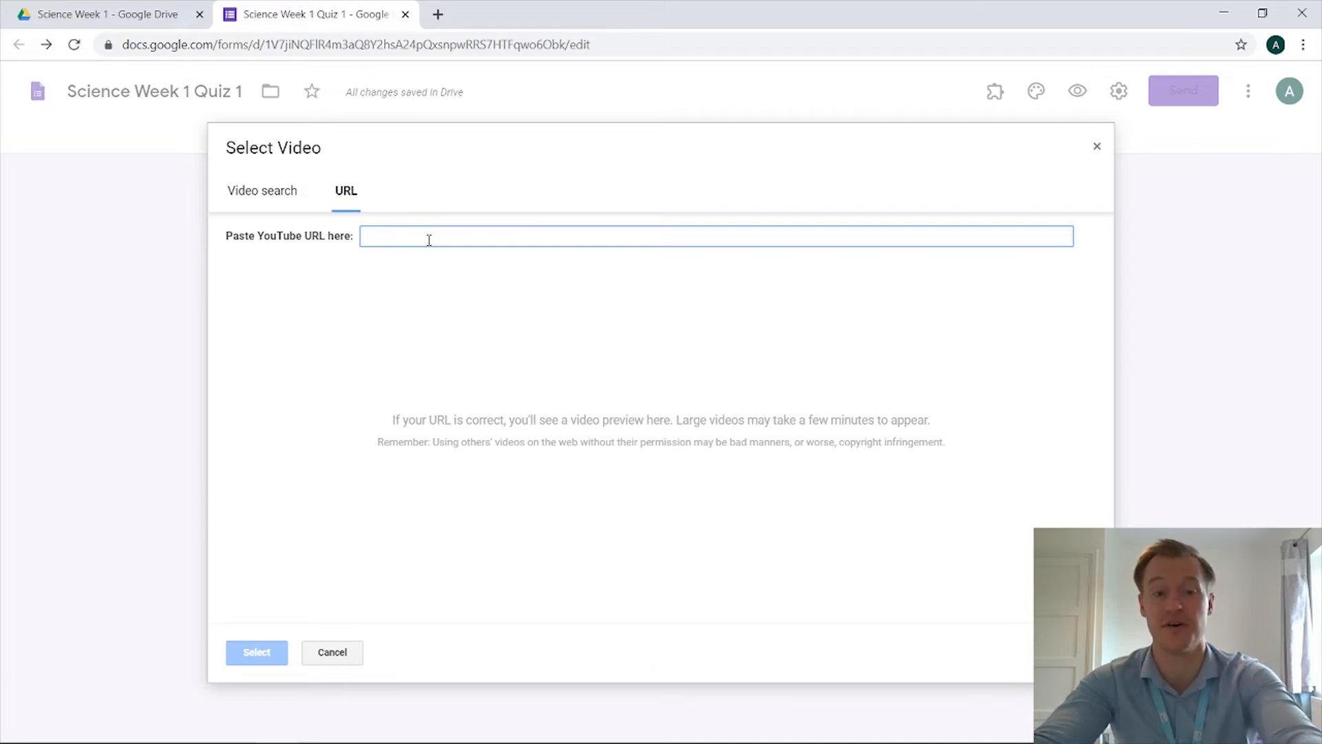
{"action": "type", "text": "https://www.youtube.com/watch?v=HVT3Y3_gHGg"}
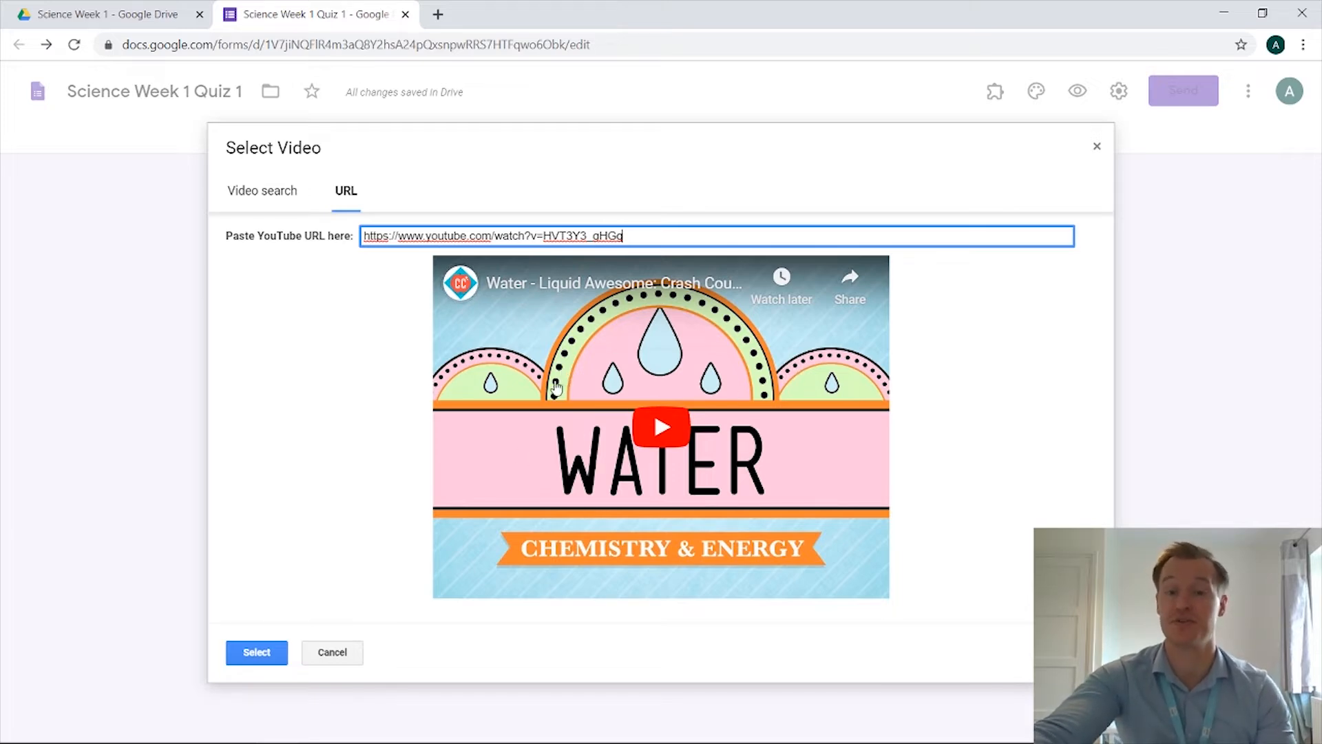
{"action": "left_click", "coordinate": [246, 660]}
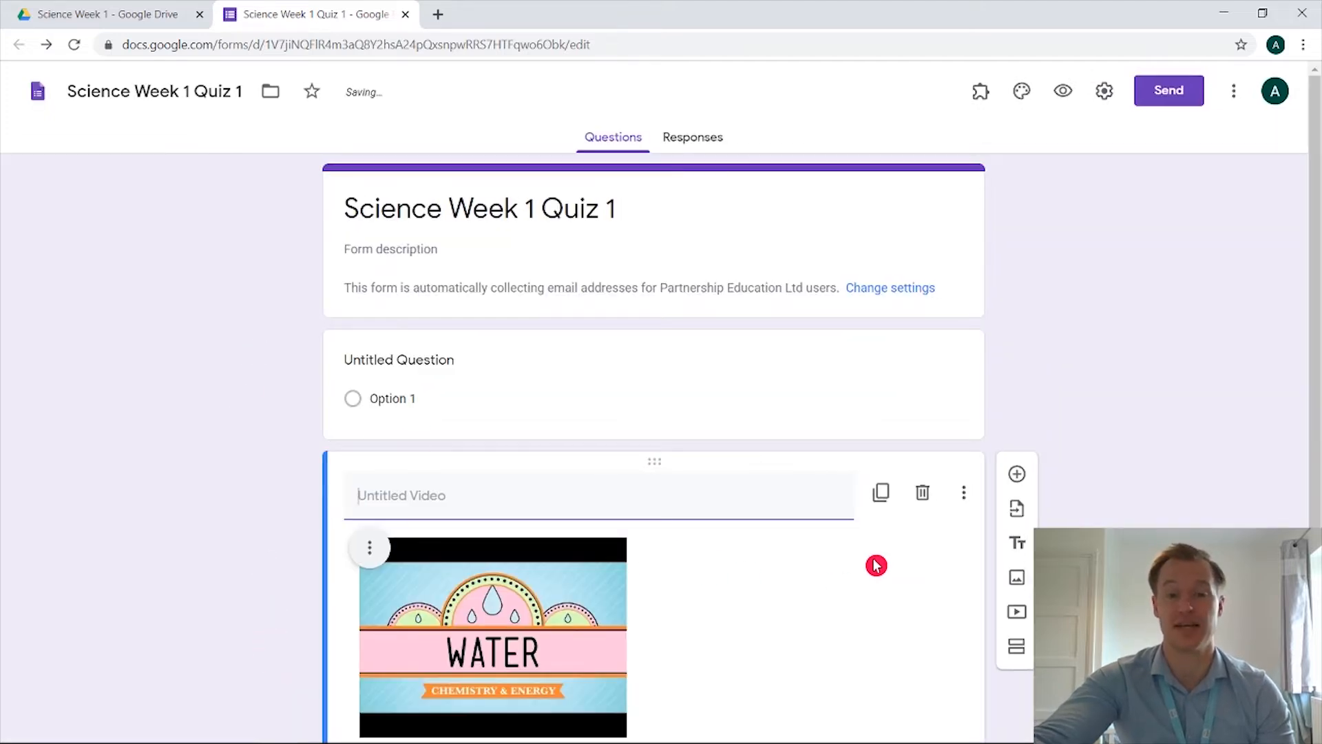
Title the inserted video "Crash Course Chemistry and Energy - Water".
{"action": "scroll", "coordinate": [876, 564], "scroll_direction": "down", "scroll_amount": 2}
{"action": "left_click", "coordinate": [390, 418]}
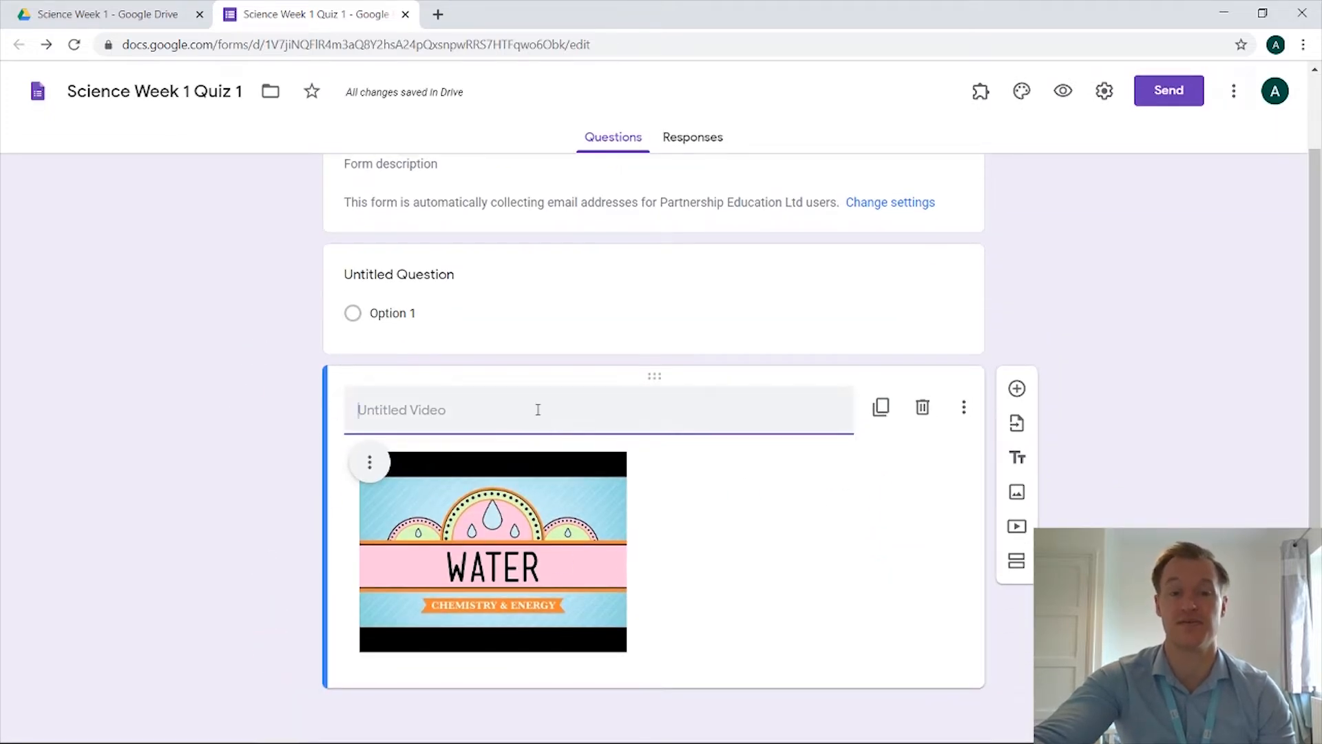
{"action": "type", "text": "C"}
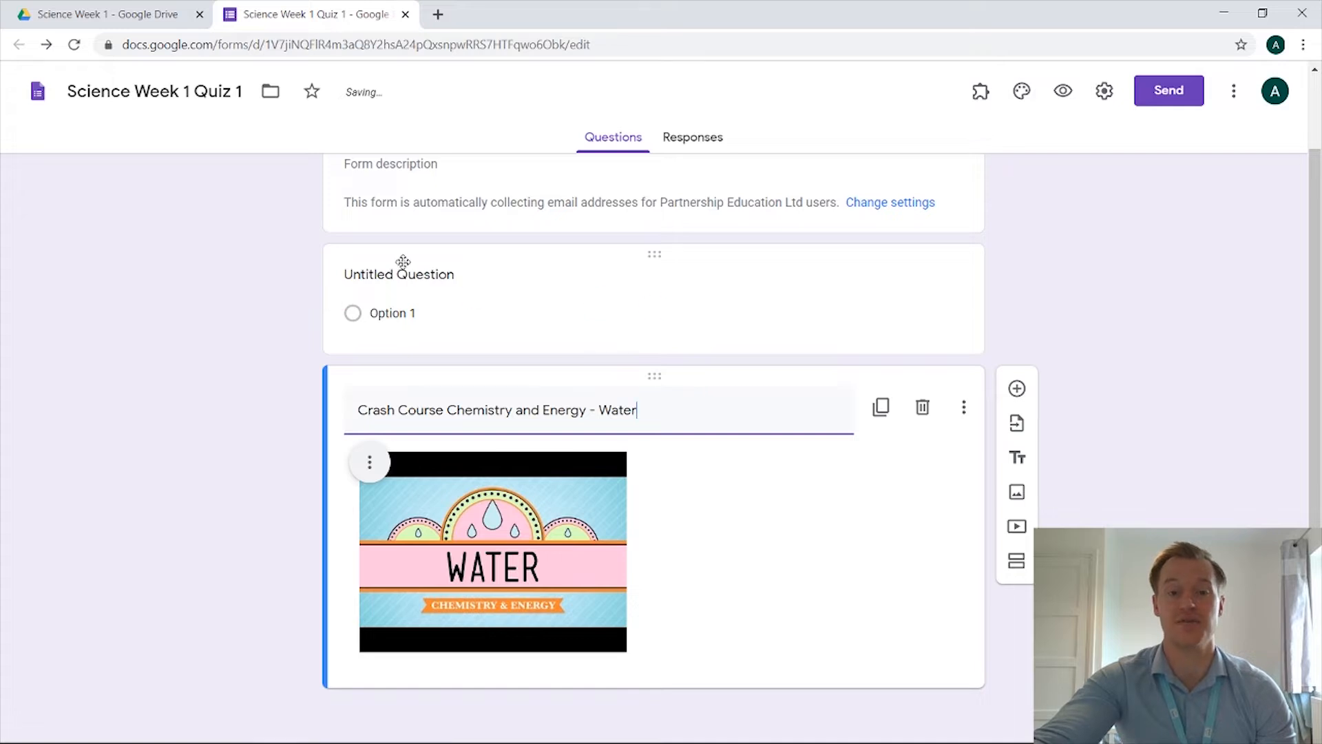
Change the untitled question above the video to the Paragraph answer type.
{"action": "left_click", "coordinate": [467, 281]}
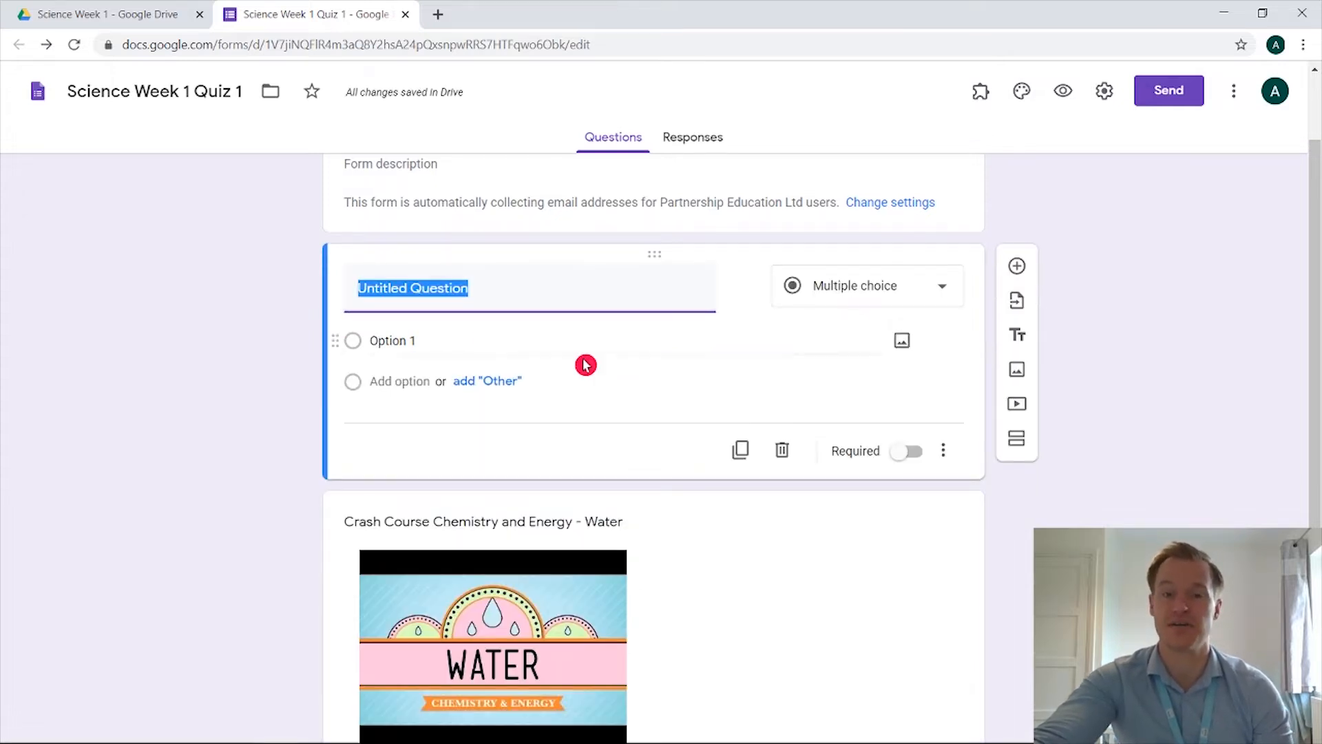
{"action": "left_click", "coordinate": [921, 291]}
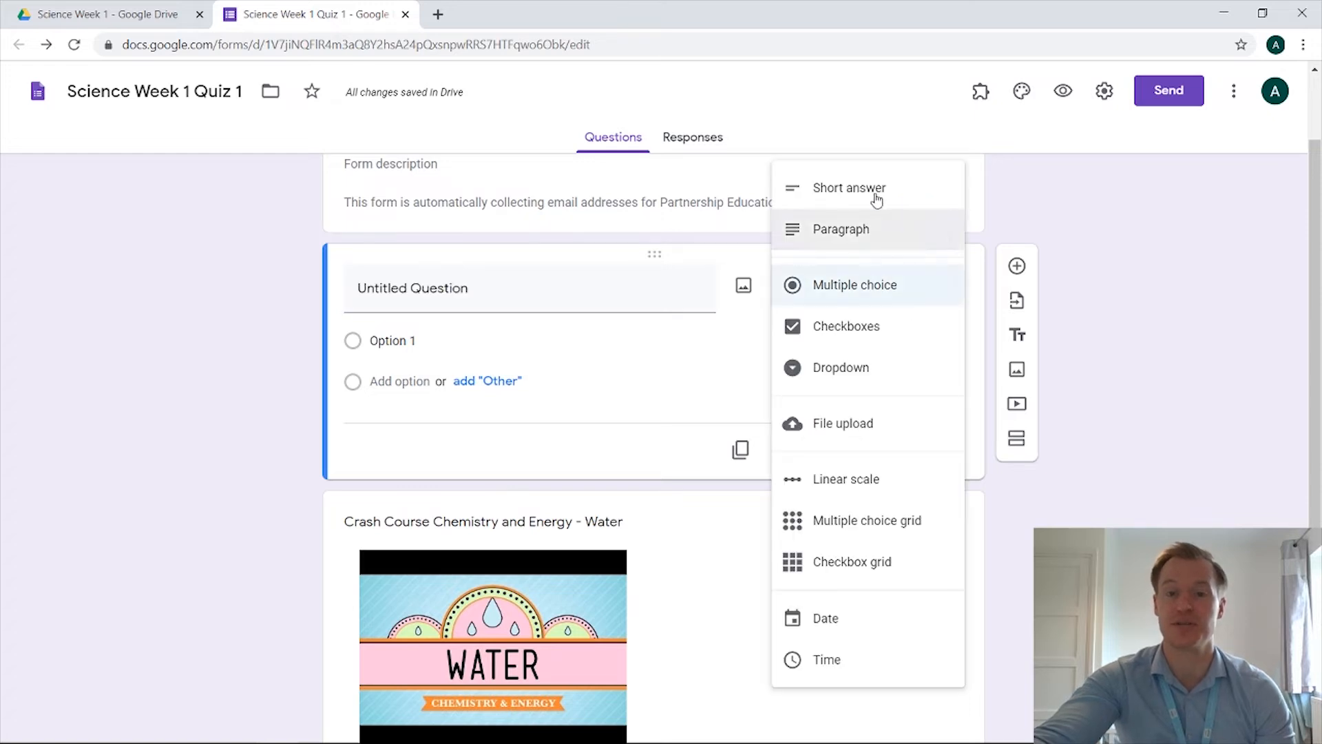
{"action": "left_click", "coordinate": [860, 234]}
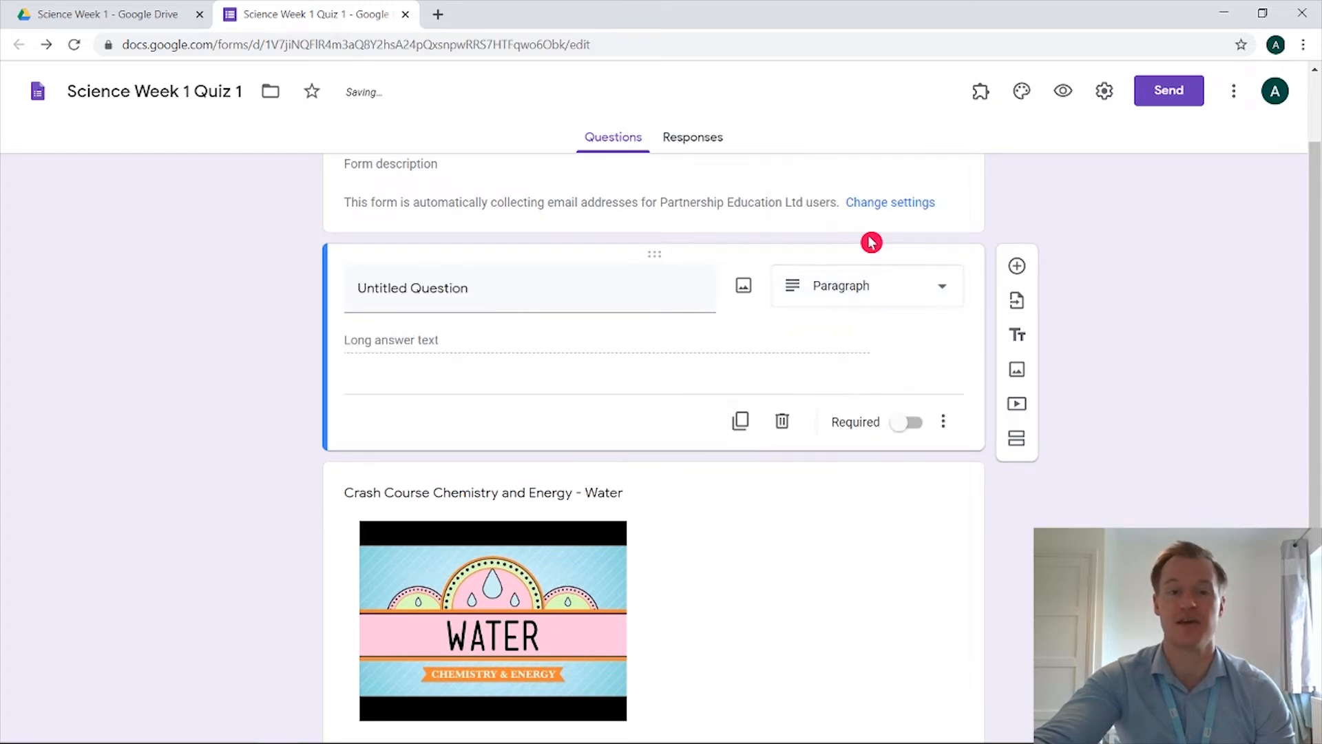
Set the question text to "Please can you watch the below video and let me know your favourite part?" and make it required.
{"action": "left_click", "coordinate": [511, 288]}
{"action": "type", "text": "Please can you watch the"}
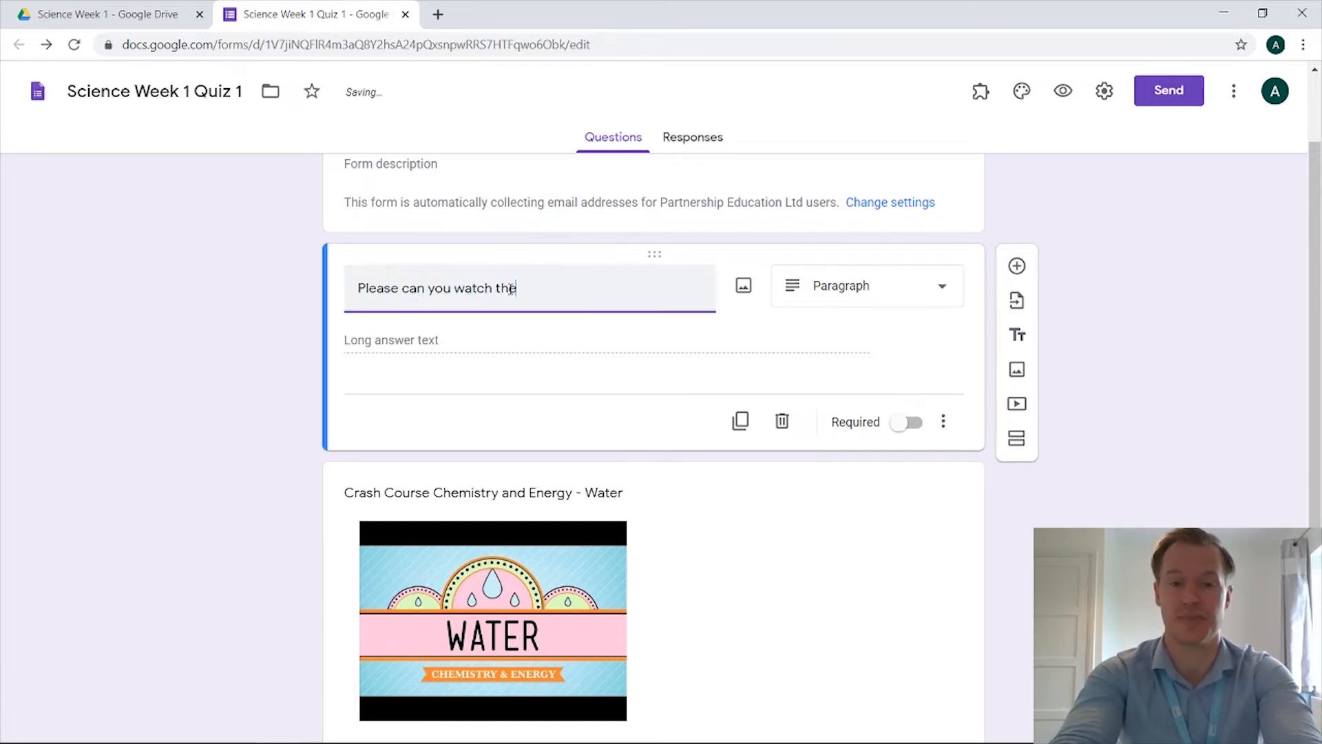
{"action": "type", "text": " below vid"}
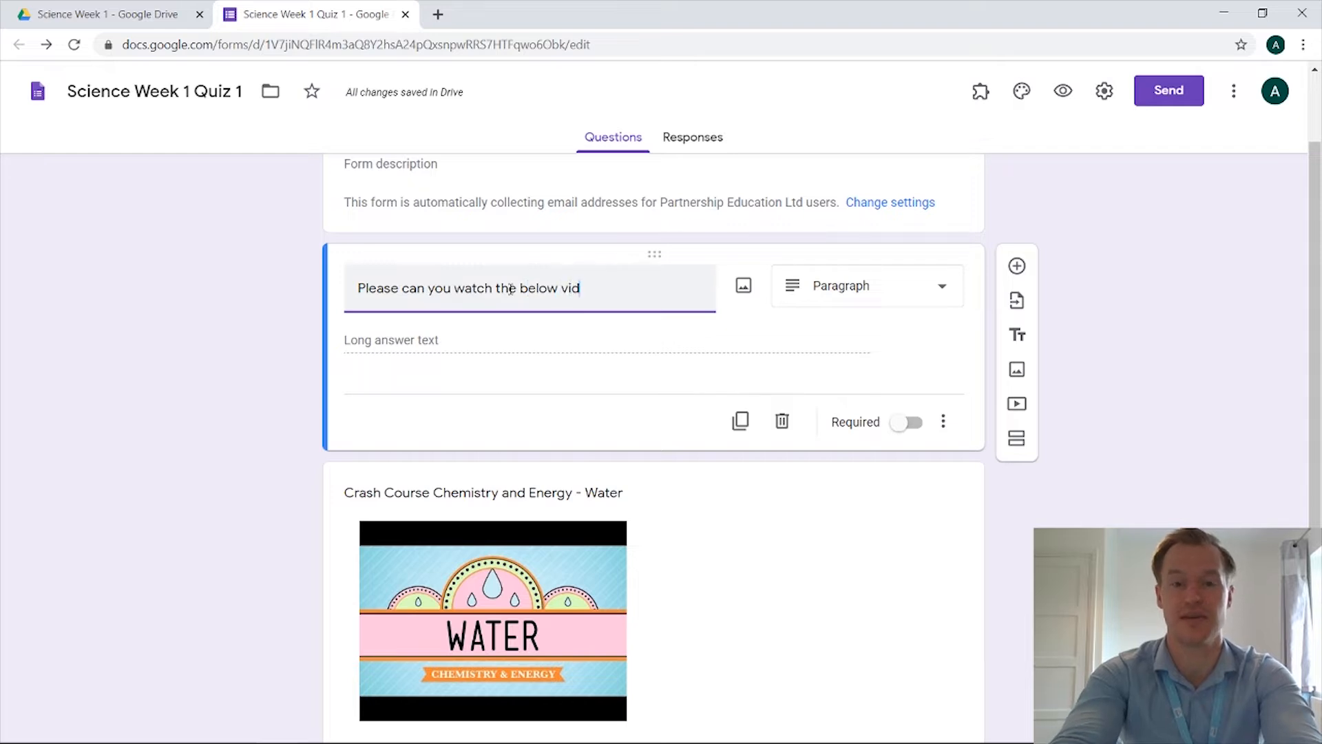
{"action": "type", "text": "eo and let me kn"}
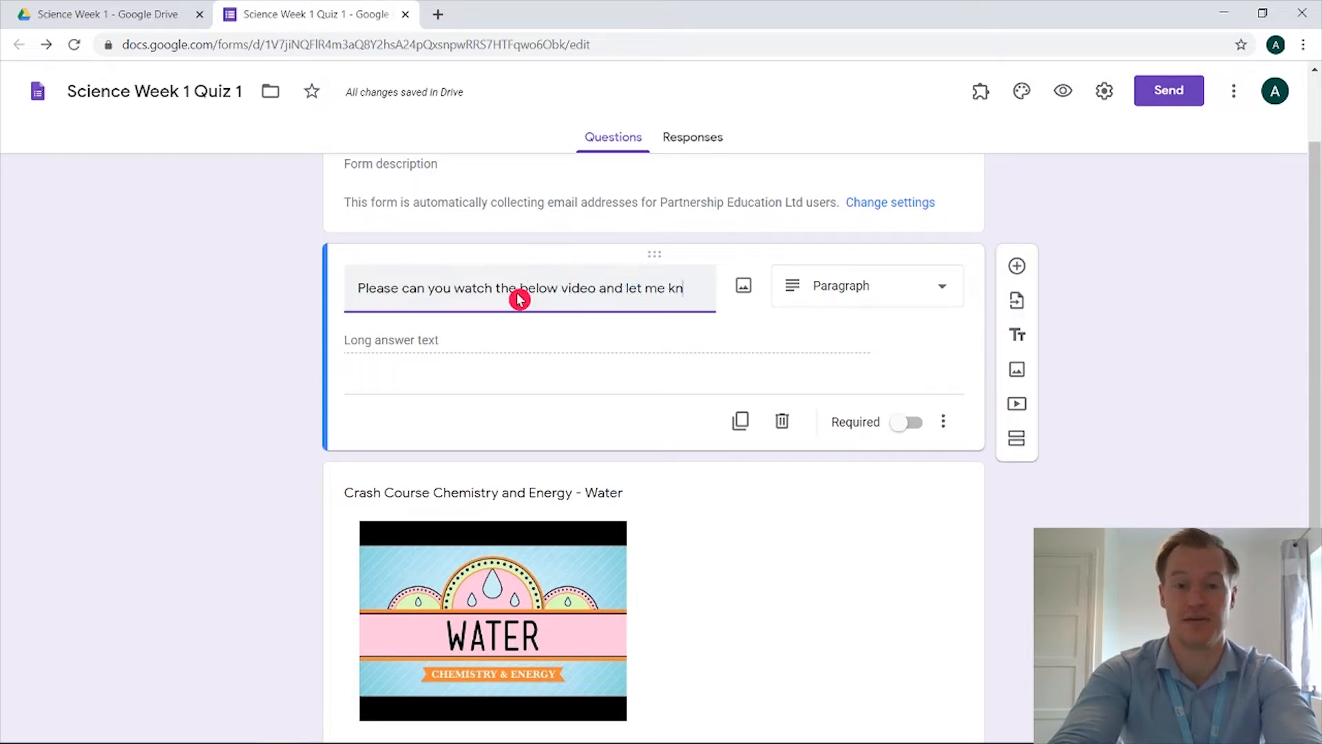
{"action": "type", "text": "ow your favour"}
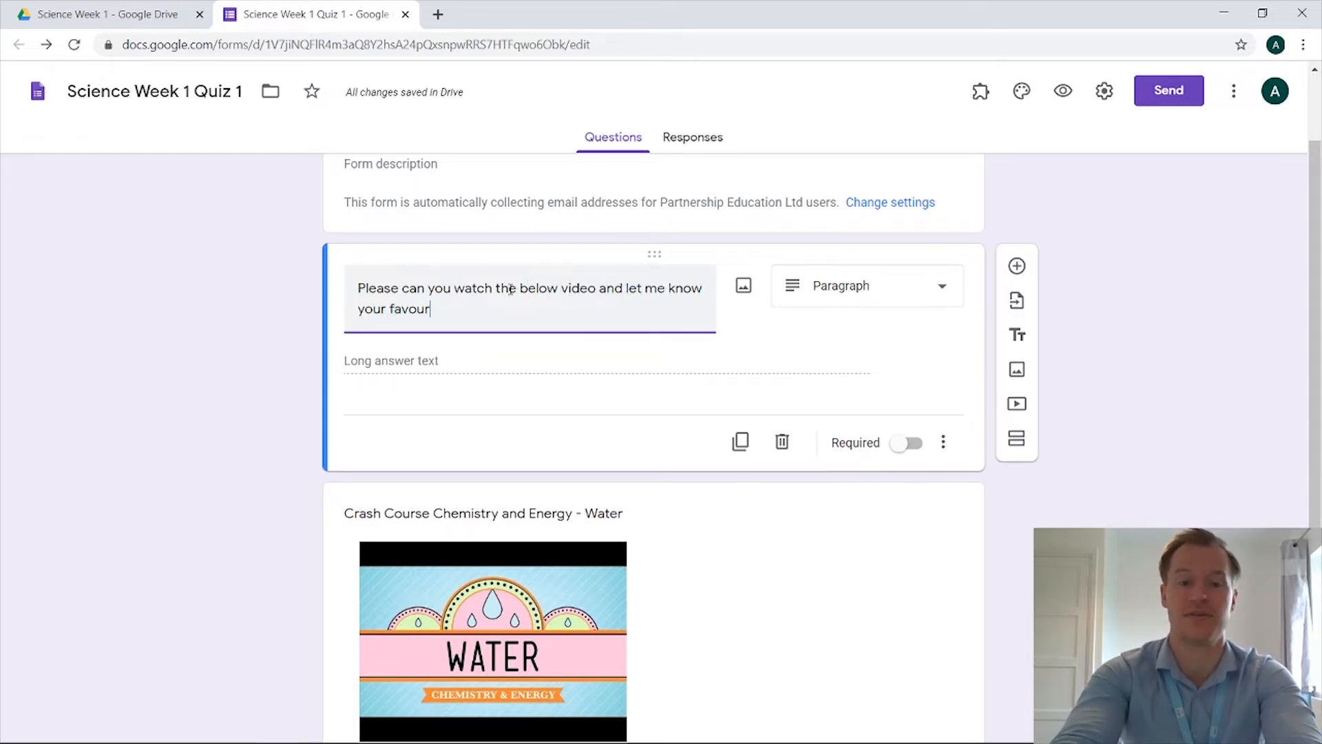
{"action": "type", "text": "ite part?"}
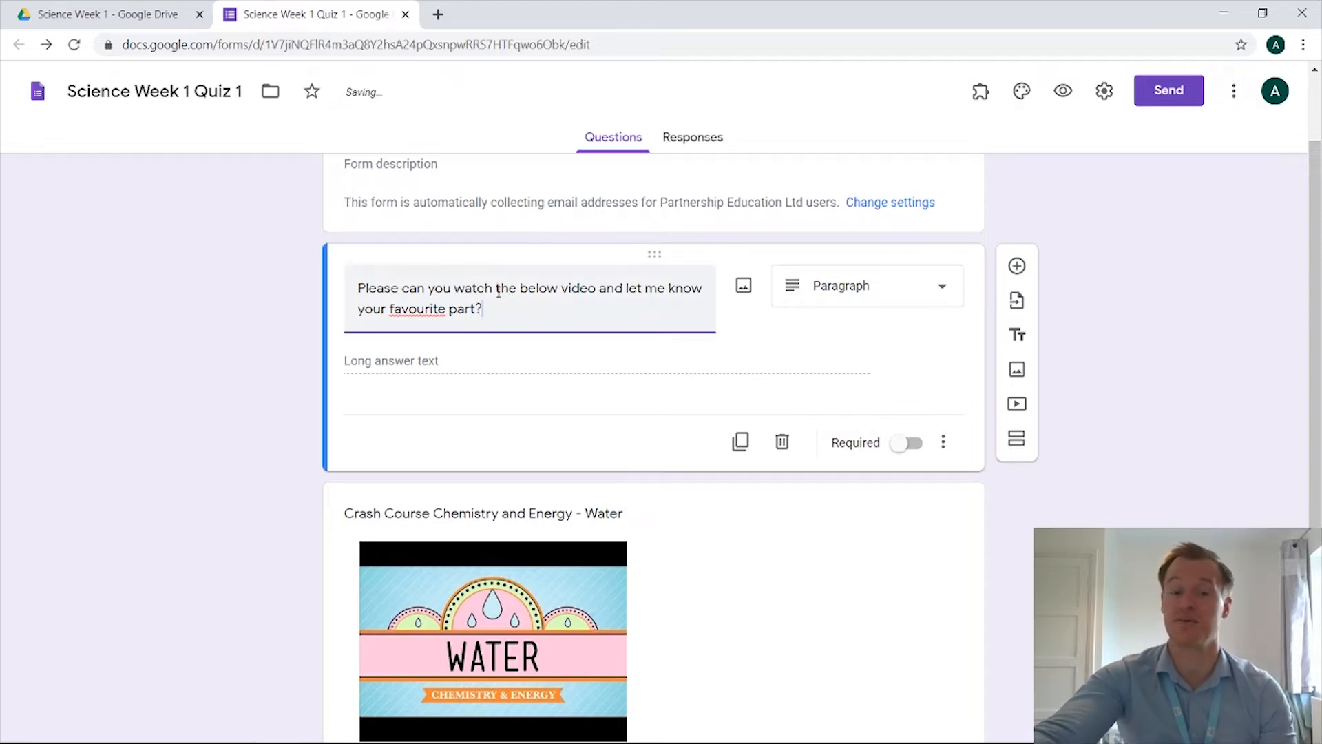
{"action": "left_click", "coordinate": [906, 443]}
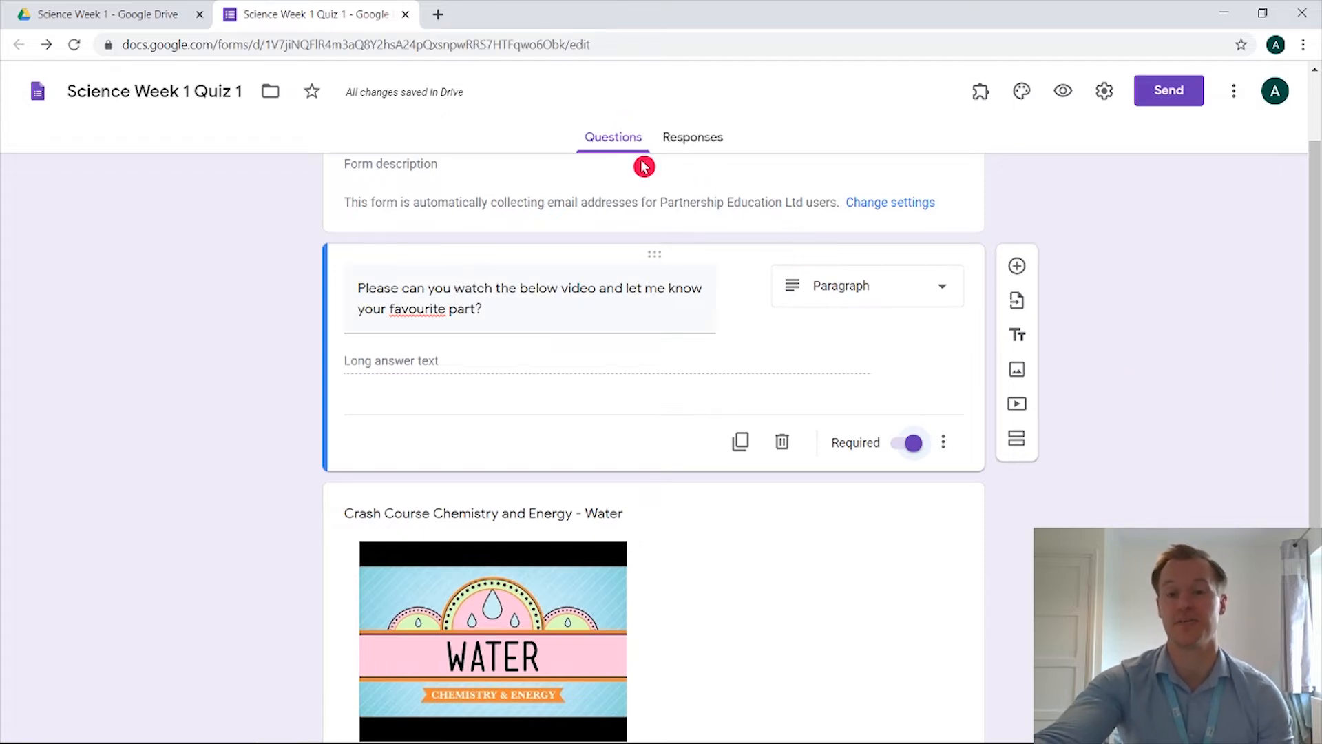
View the form's collected responses.
{"action": "left_click", "coordinate": [699, 137]}
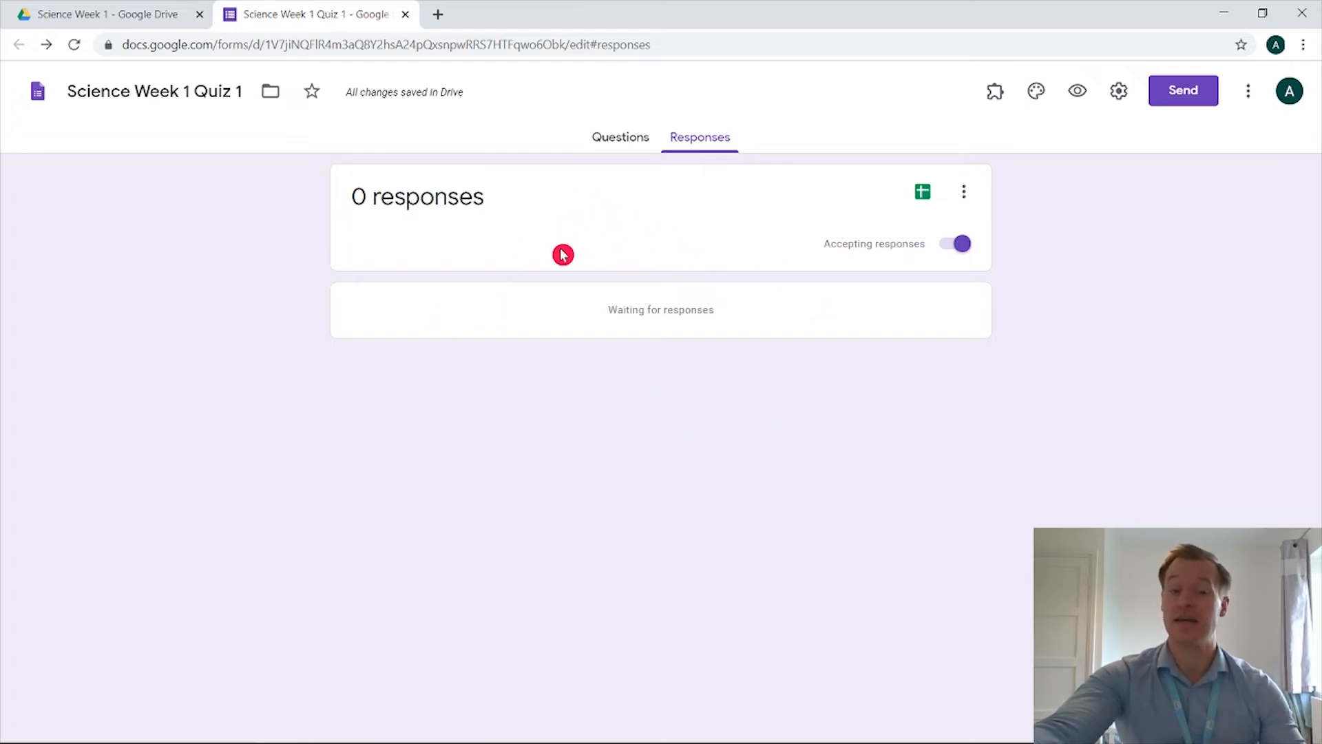
Create a new spreadsheet as the destination for the Science Week 1 Quiz 1 responses.
{"action": "left_click", "coordinate": [924, 195]}
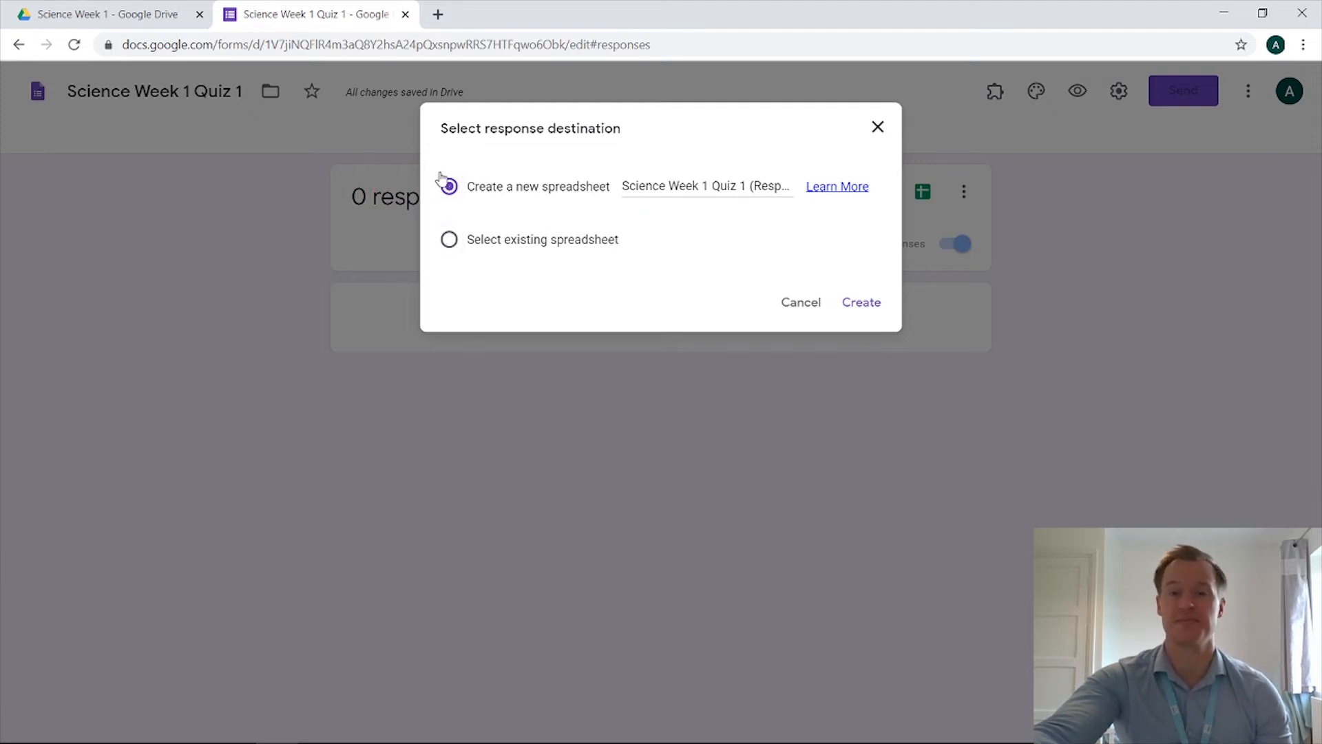
{"action": "left_click", "coordinate": [861, 303]}
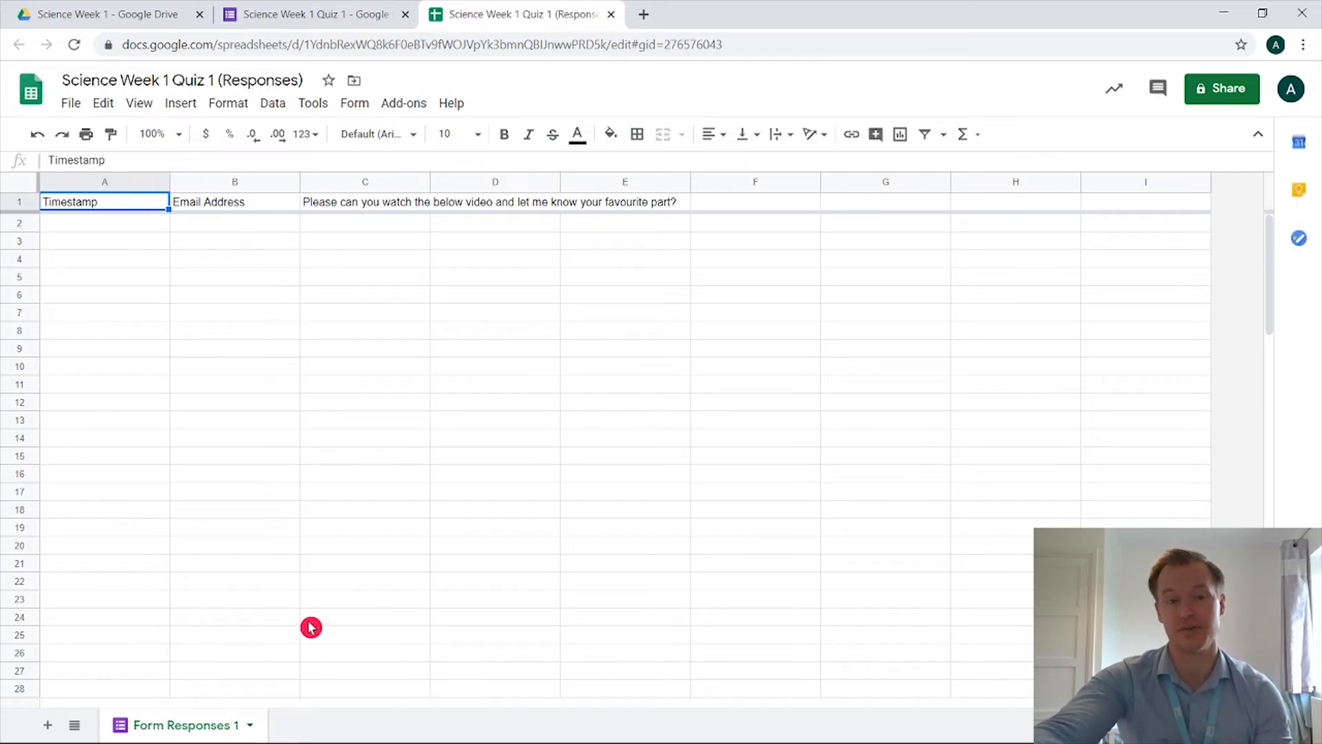
Return to the Quiz 1 form, switch accepting responses off and back on, and go back to its questions.
{"action": "left_click", "coordinate": [332, 10]}
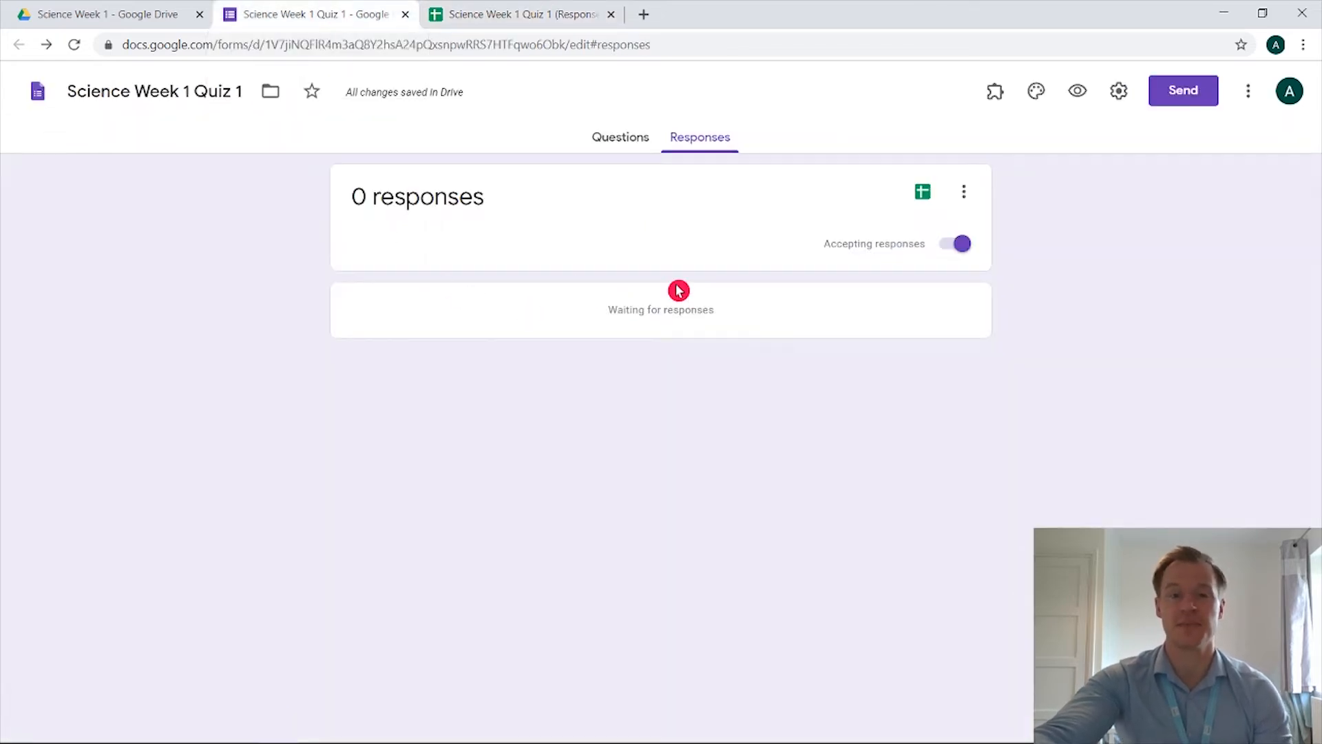
{"action": "left_click", "coordinate": [958, 248]}
{"action": "left_click", "coordinate": [953, 244]}
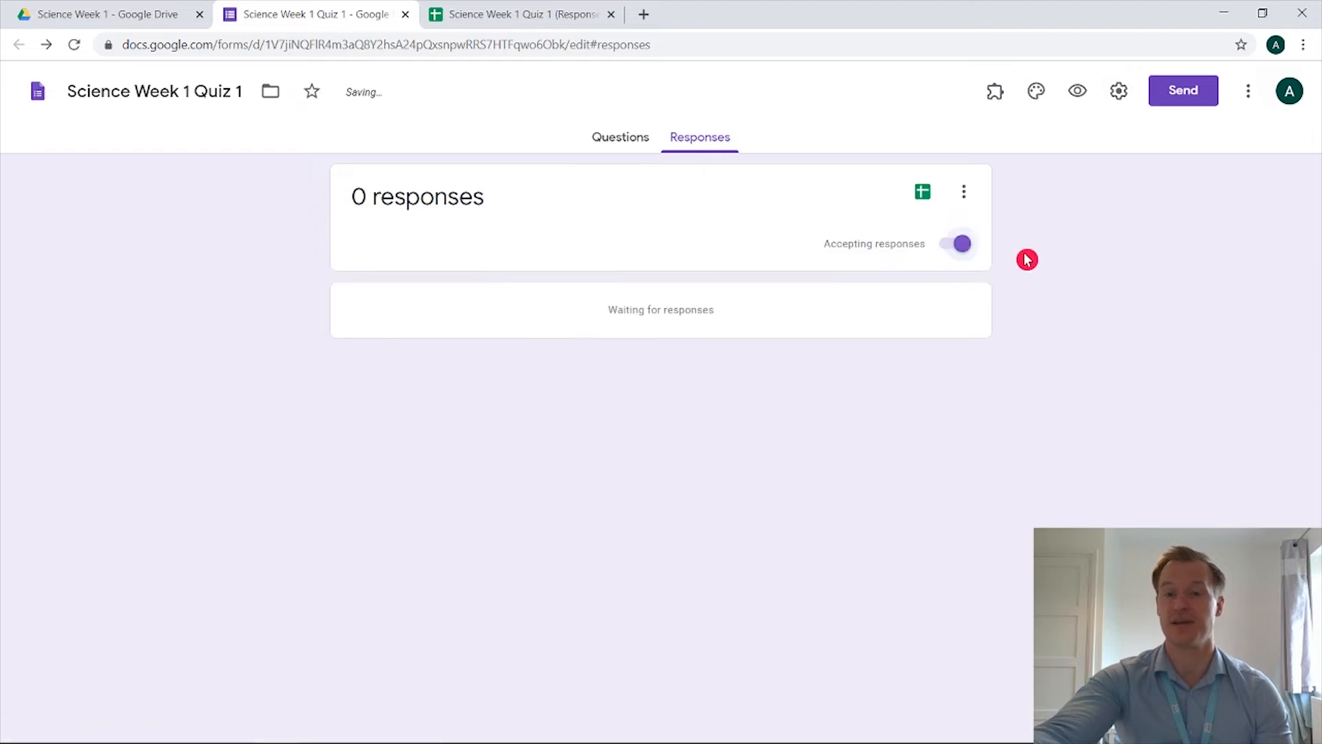
{"action": "left_click", "coordinate": [610, 141]}
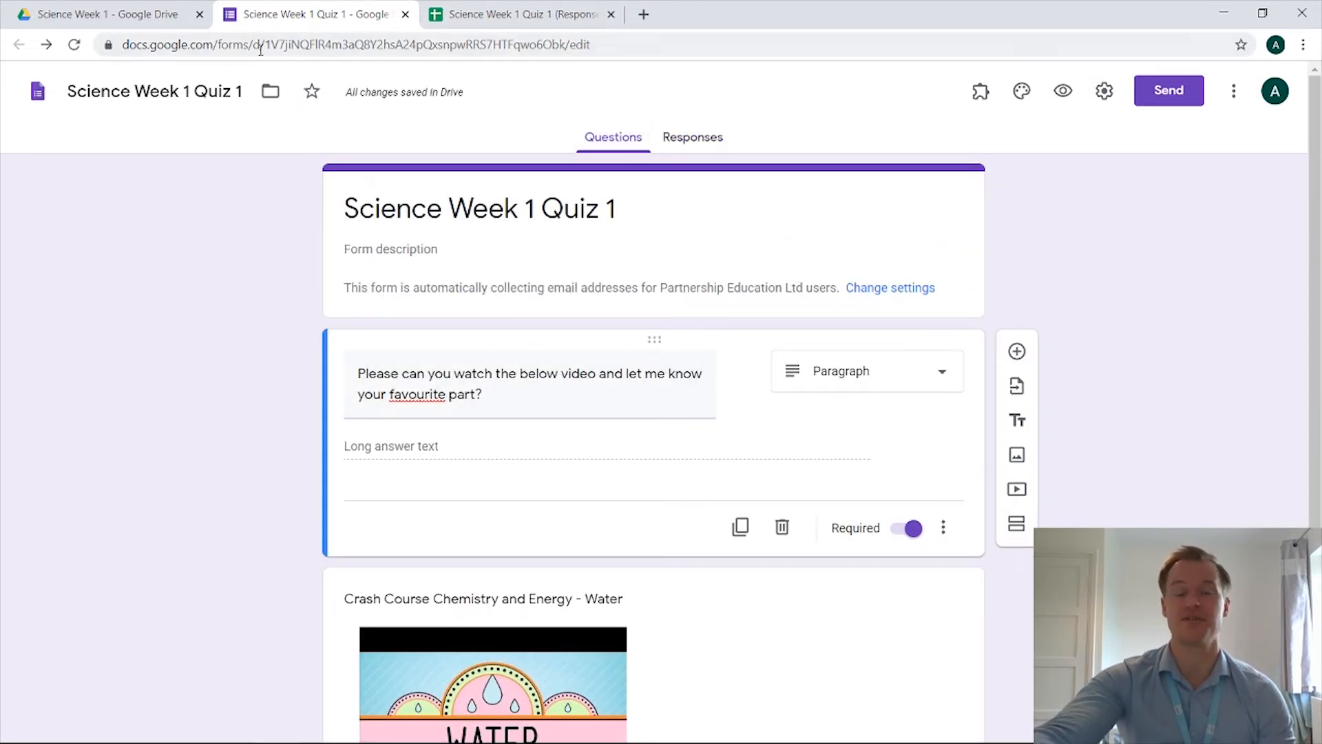
Create a new Google Form in the Science Week 1 Drive folder and title it "Science Week 1 Quiz 2".
{"action": "left_click", "coordinate": [110, 15]}
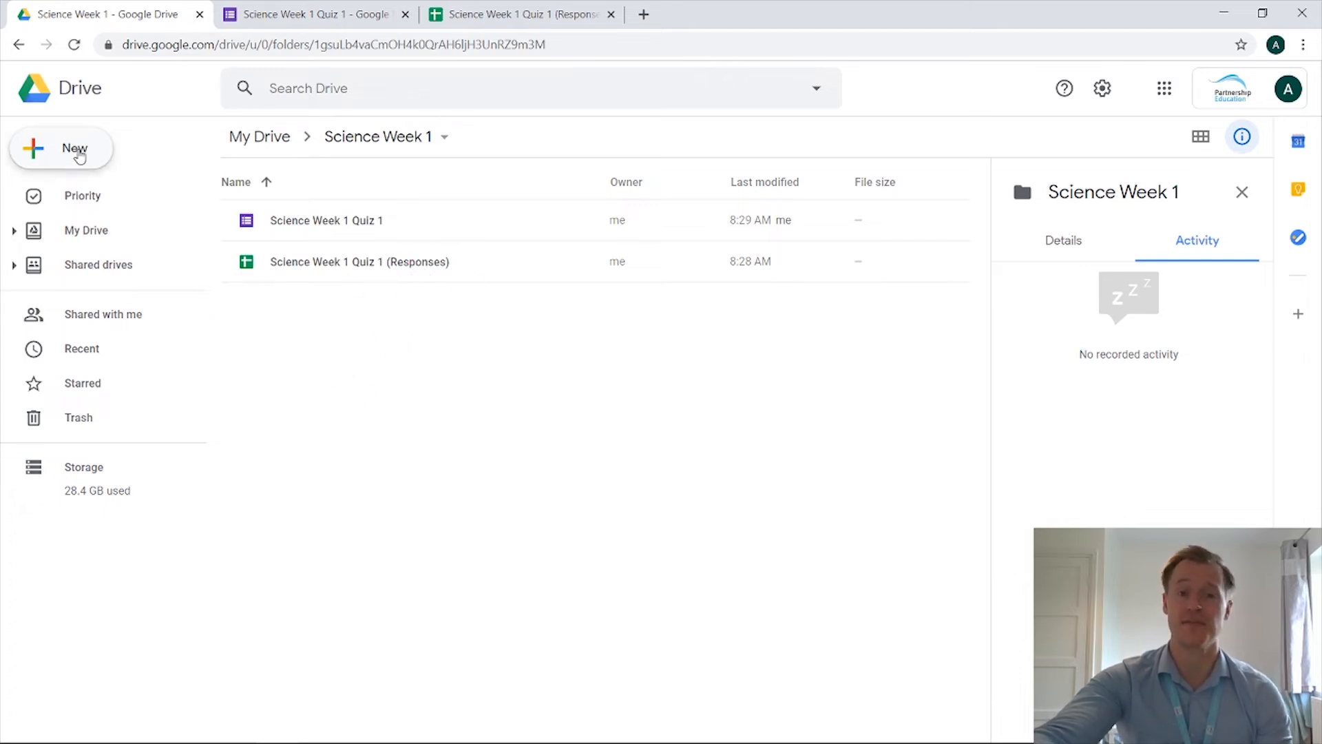
{"action": "left_click", "coordinate": [80, 156]}
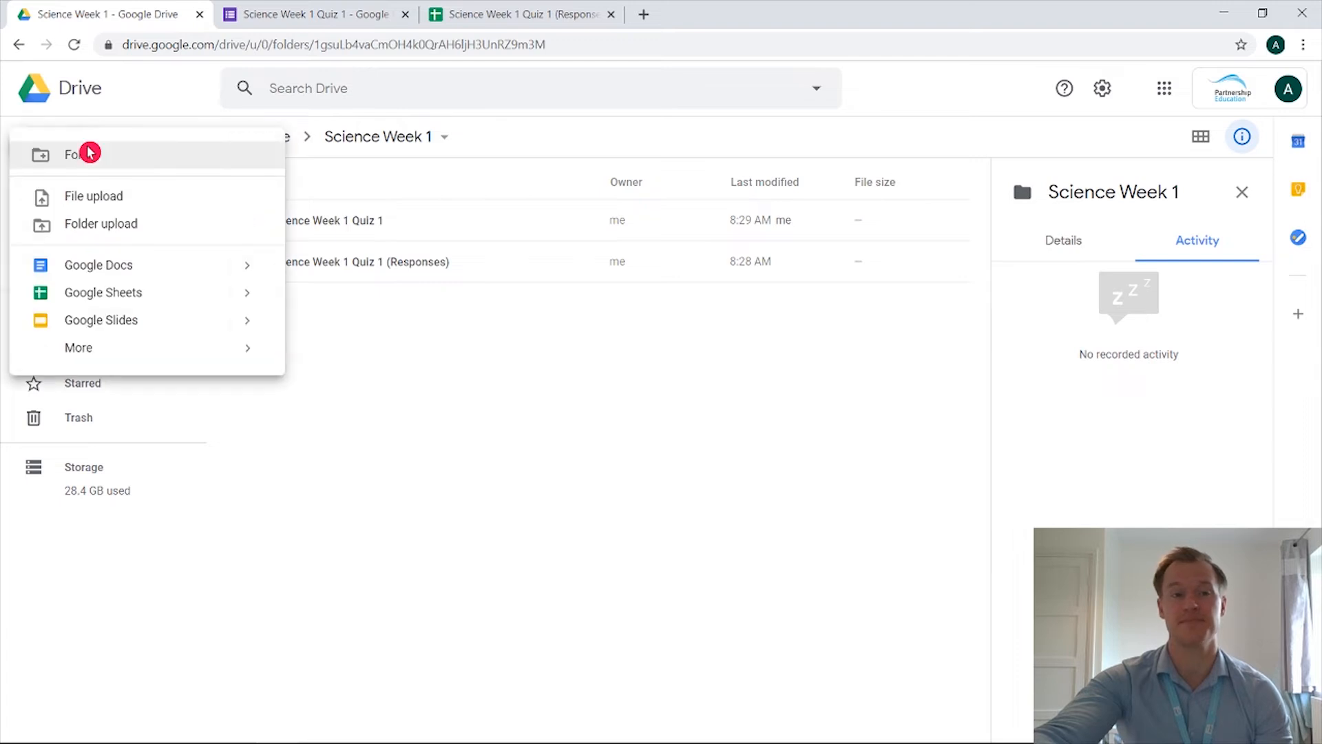
{"action": "mouse_move", "coordinate": [138, 361]}
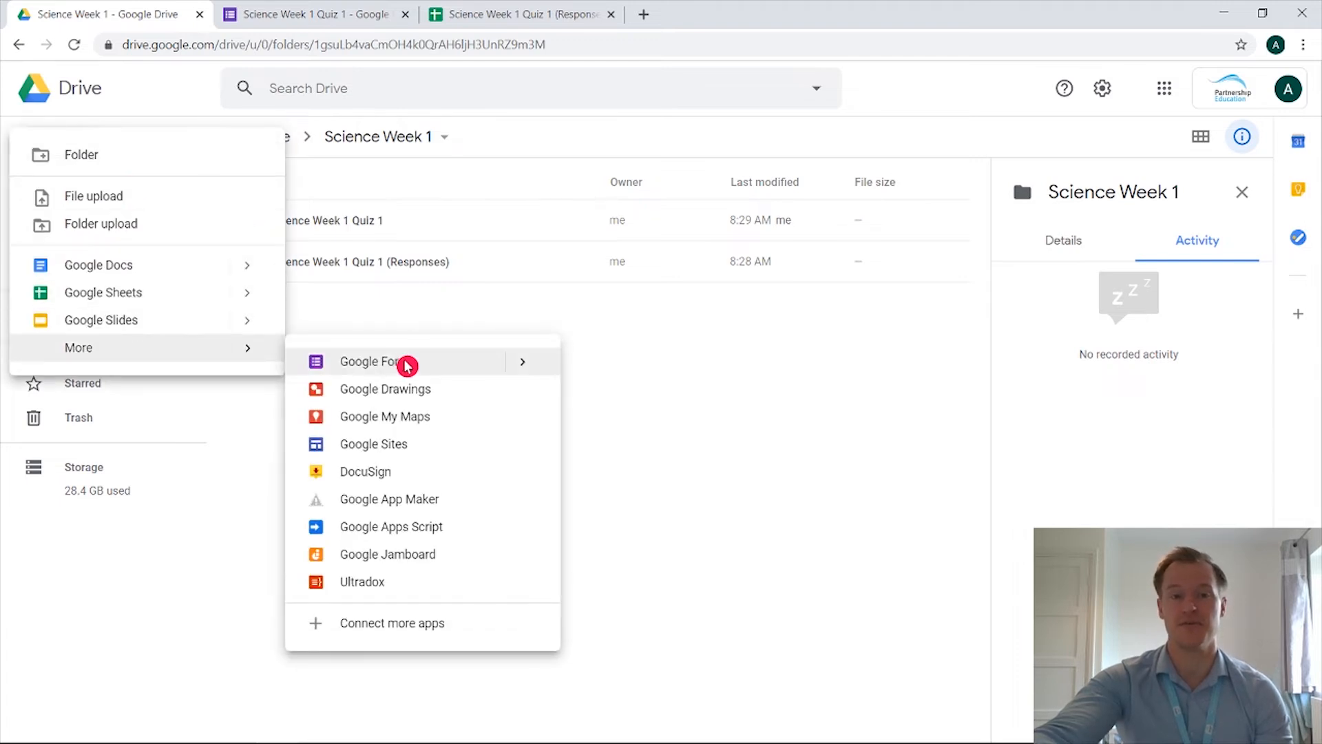
{"action": "left_click", "coordinate": [407, 366]}
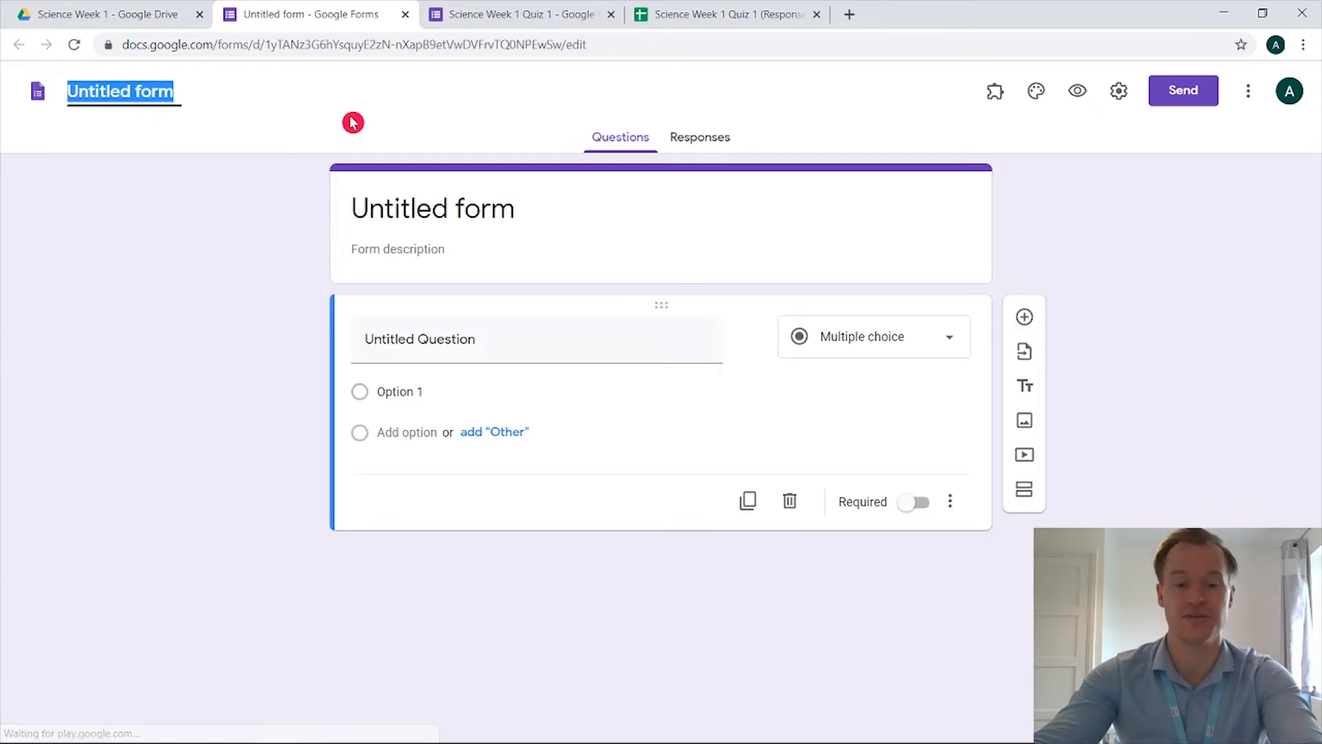
{"action": "type", "text": "Science Week 1 Quiz 2"}
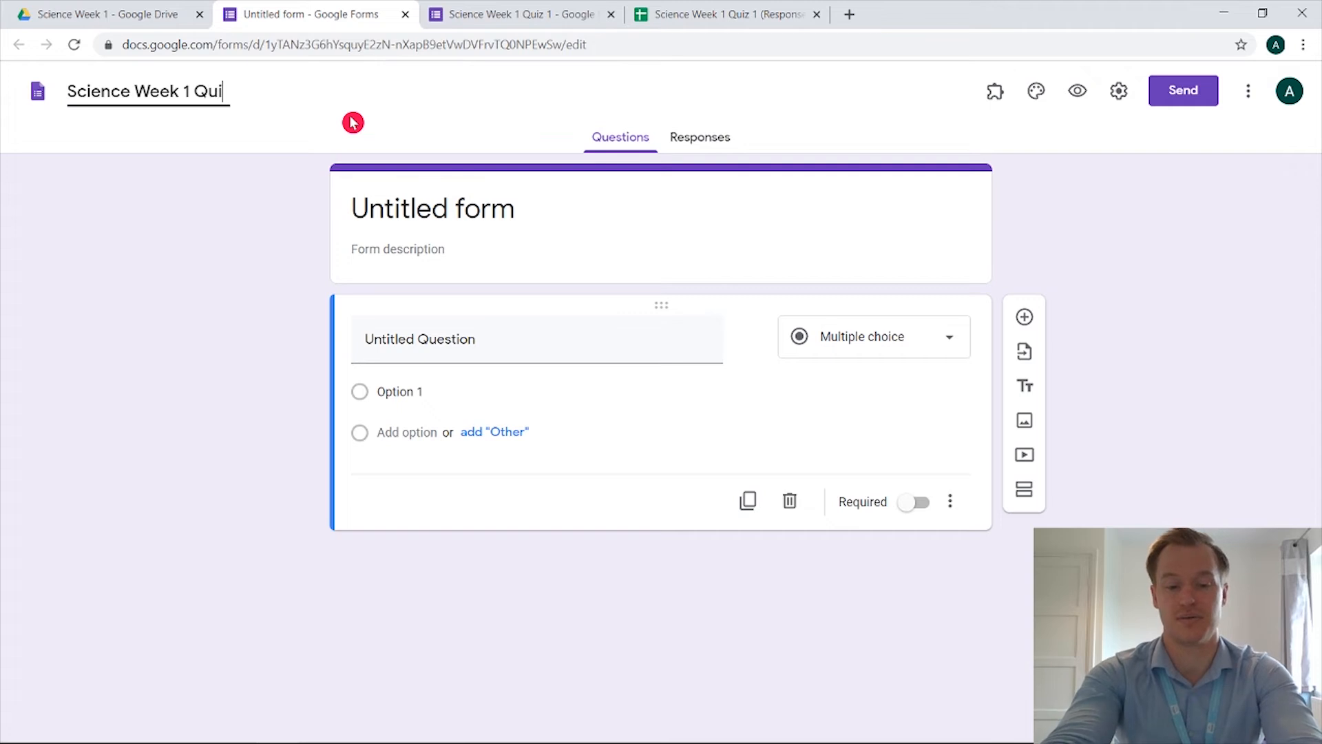
{"action": "left_click", "coordinate": [740, 208]}
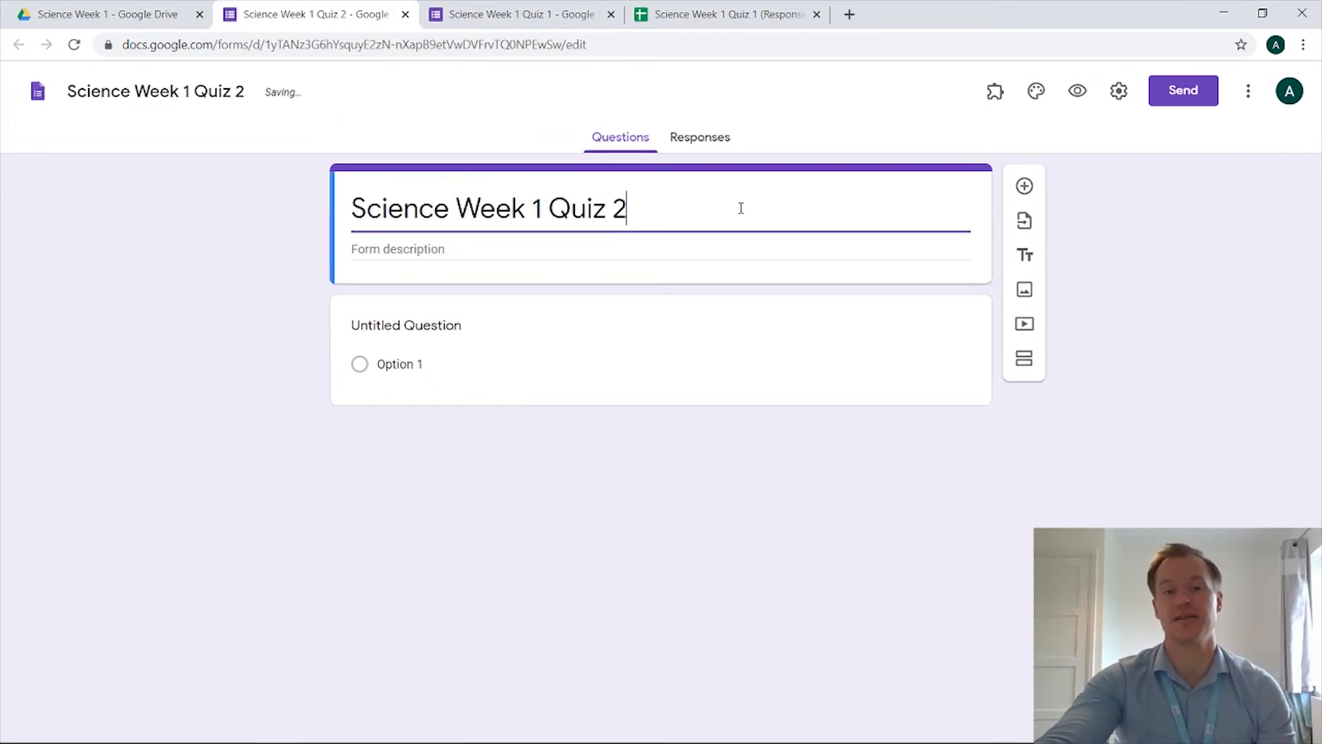
Set the text of the untitled multiple choice question to "Question 1".
{"action": "left_click", "coordinate": [563, 329]}
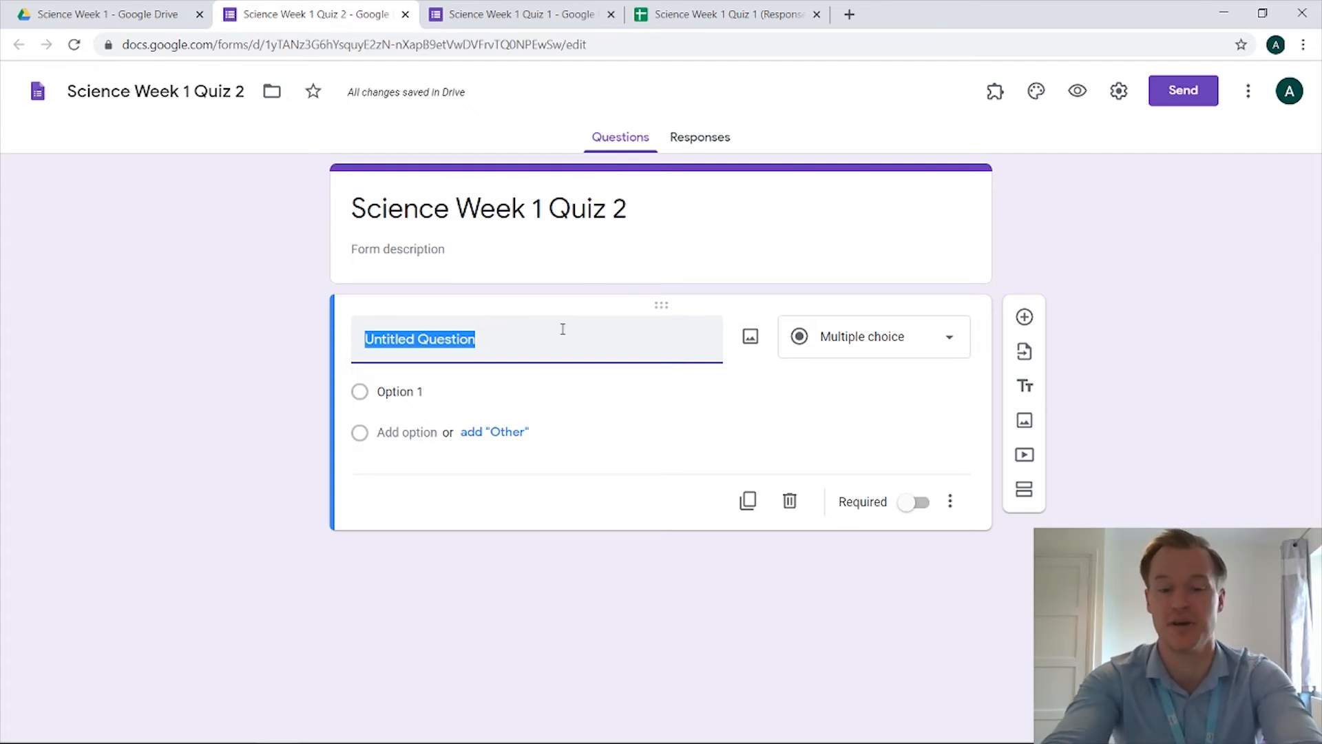
{"action": "type", "text": "Question 12"}
{"action": "left_click", "coordinate": [571, 338]}
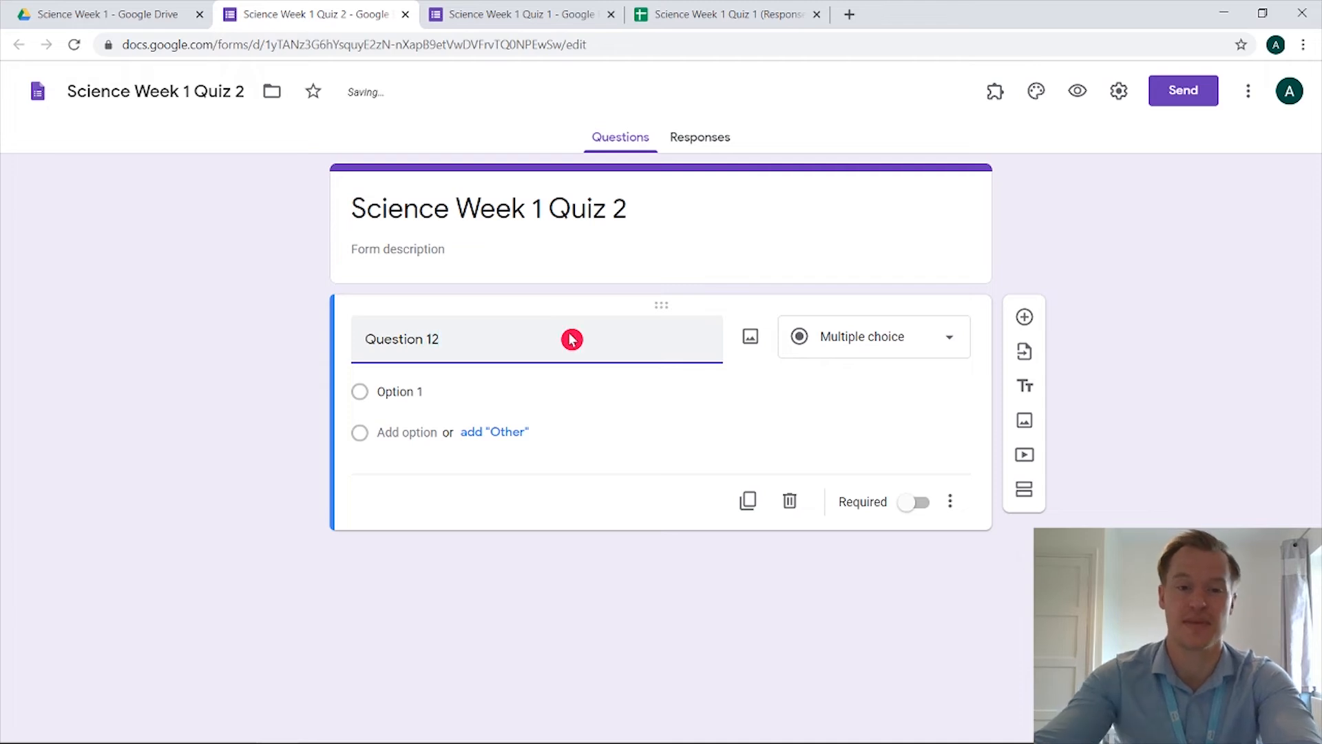
Give Question 1 four answer options: A, B, C and D.
{"action": "left_click", "coordinate": [576, 388]}
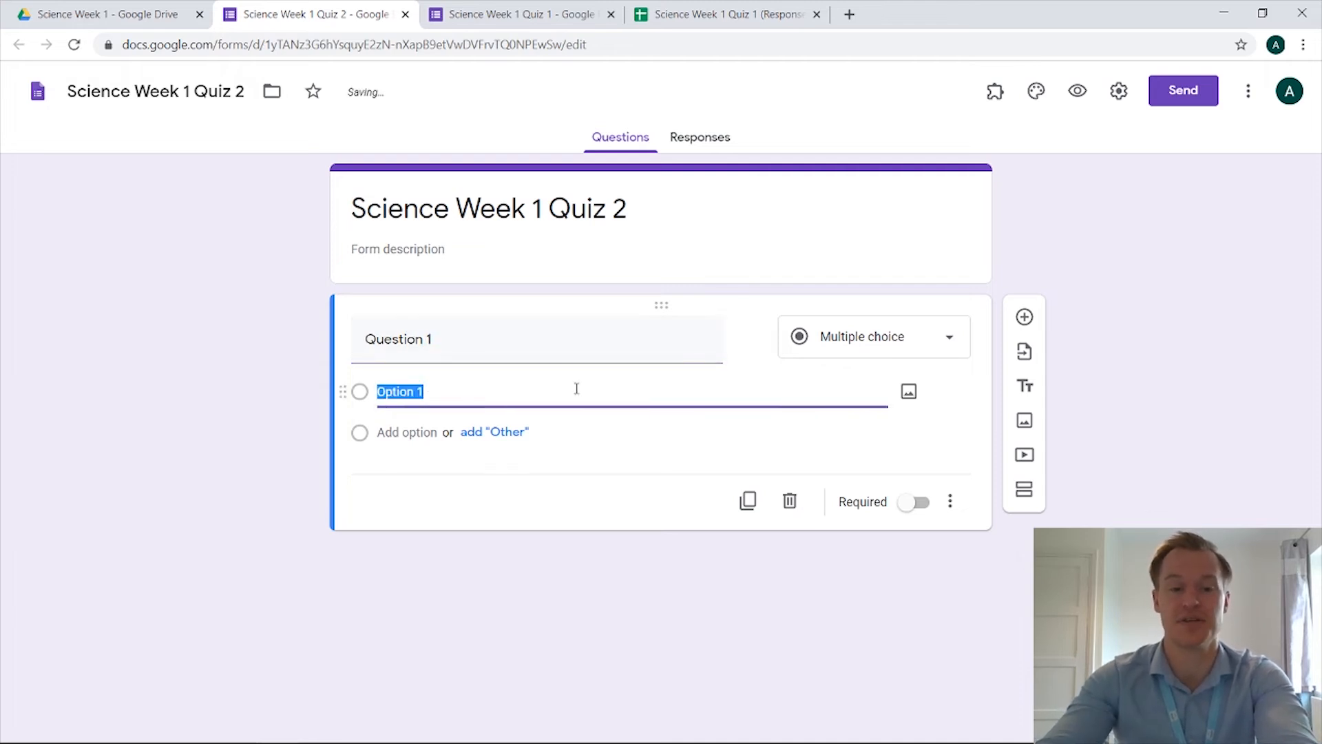
{"action": "type", "text": "A"}
{"action": "key", "text": "Return"}
{"action": "type", "text": "B"}
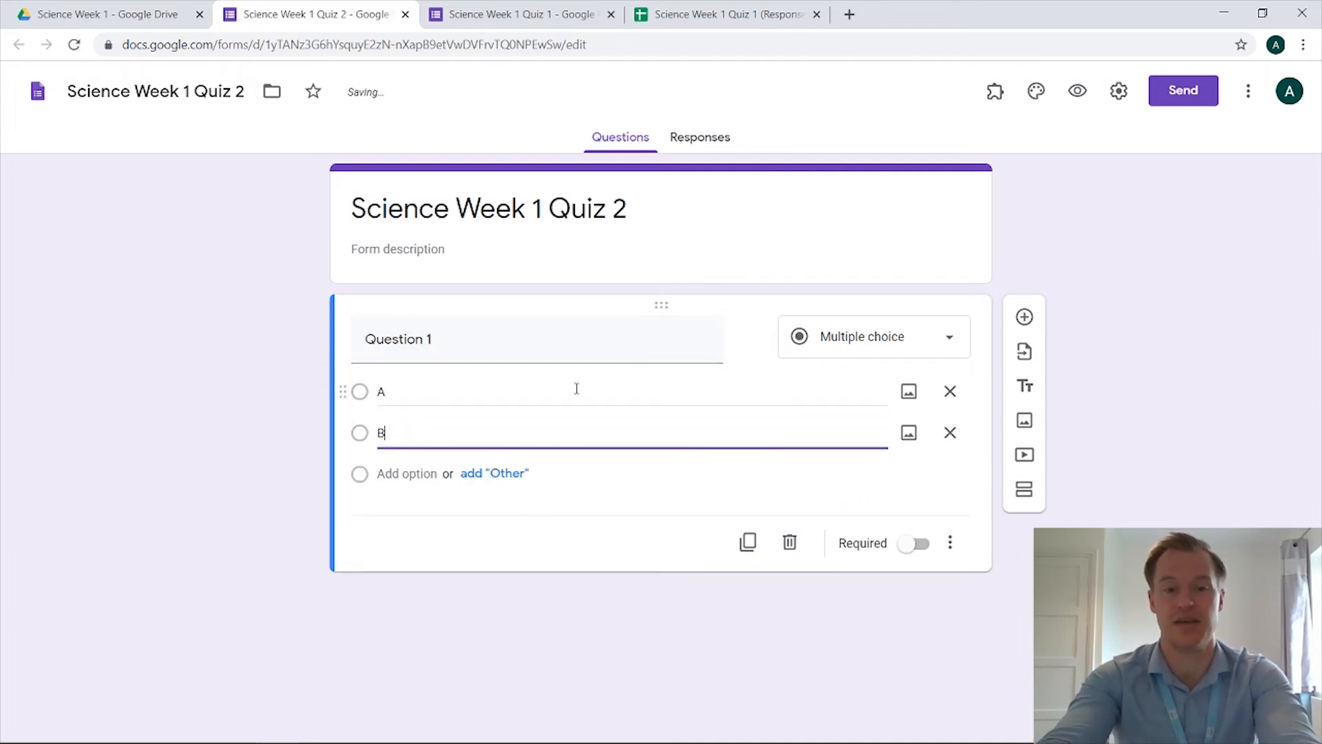
{"action": "key", "text": "Return"}
{"action": "type", "text": "C"}
{"action": "key", "text": "Return"}
{"action": "type", "text": "D"}
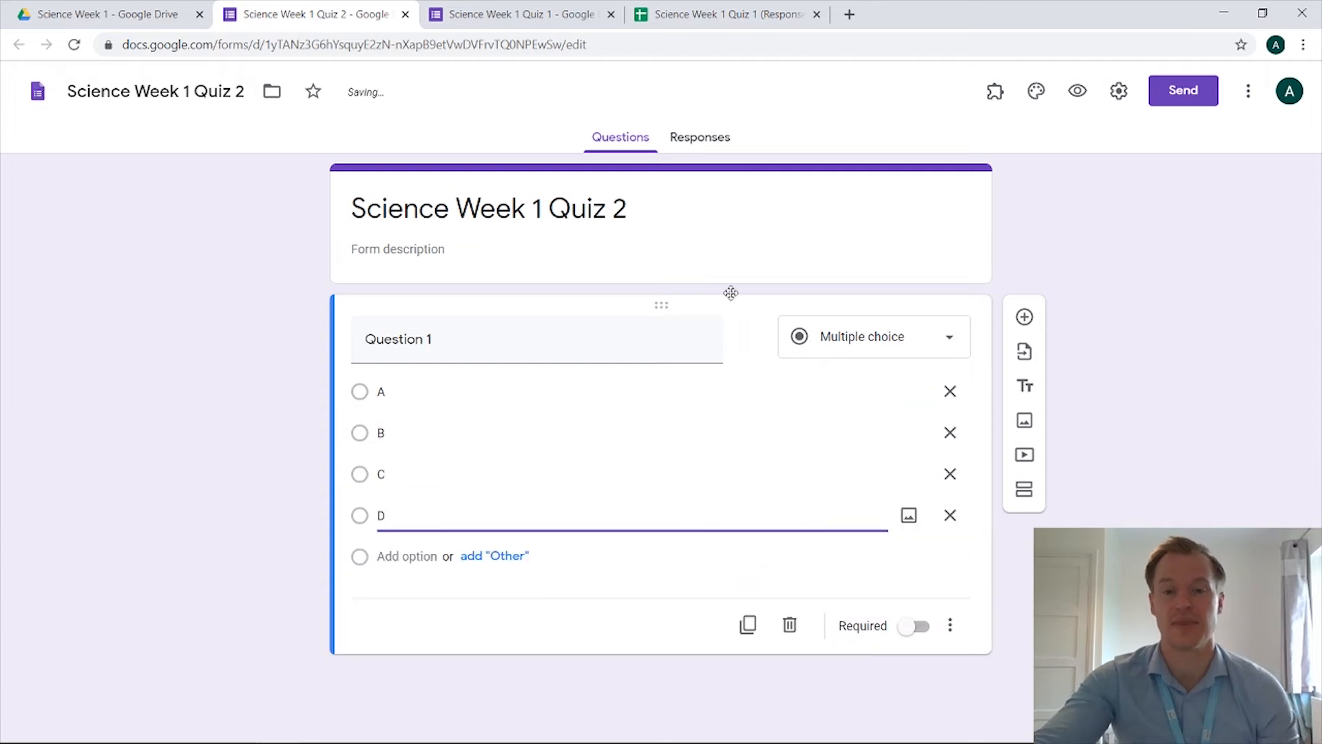
Make Question 1 required and look through the available answer types, keeping Multiple choice.
{"action": "left_click", "coordinate": [903, 613]}
{"action": "left_click", "coordinate": [906, 626]}
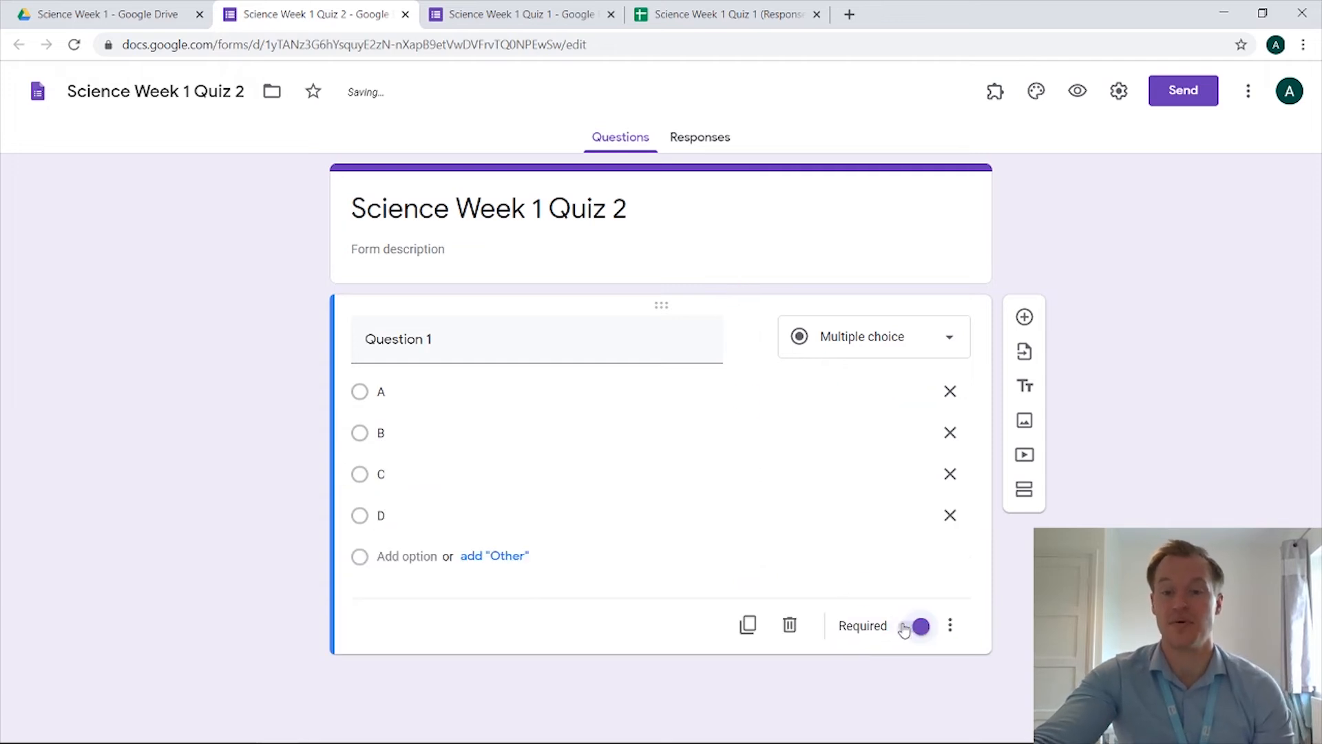
{"action": "left_click", "coordinate": [874, 344]}
{"action": "left_click", "coordinate": [1068, 498]}
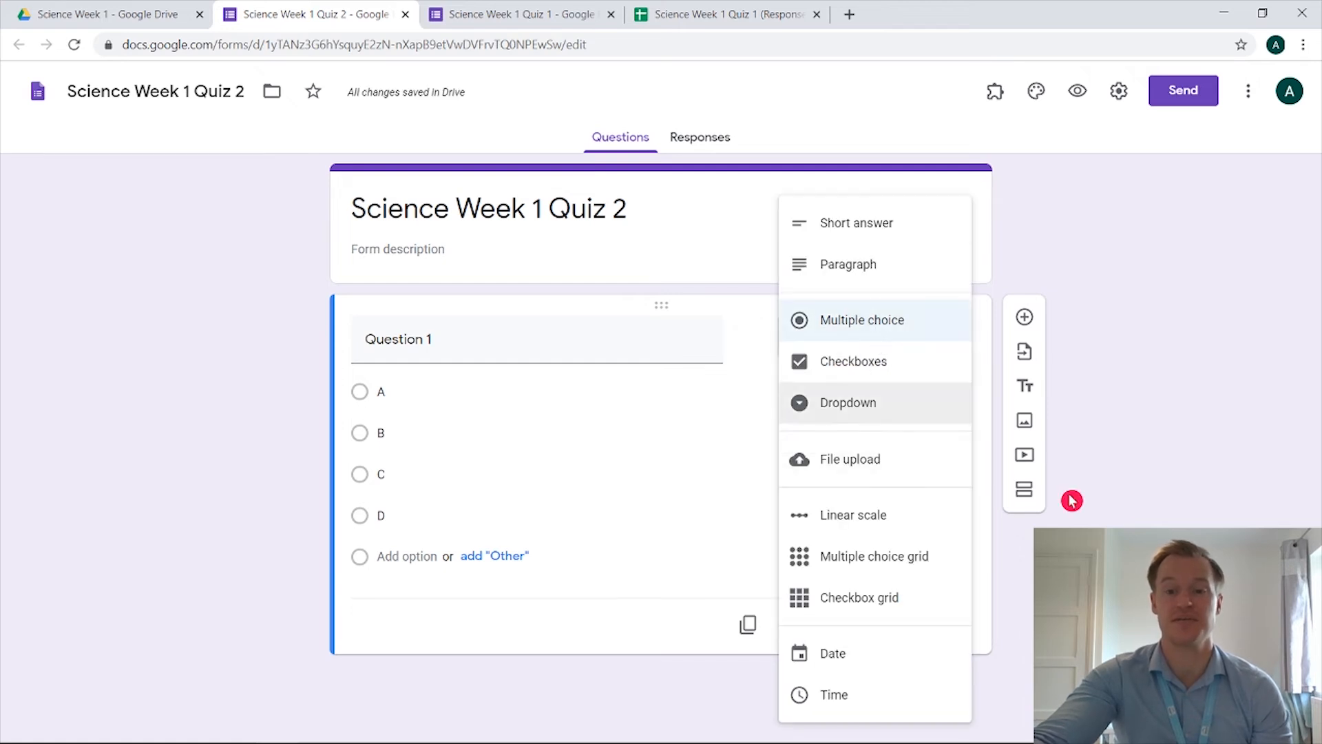
Duplicate Question 1 with its options and rename the copy "Question 2".
{"action": "left_click", "coordinate": [747, 625]}
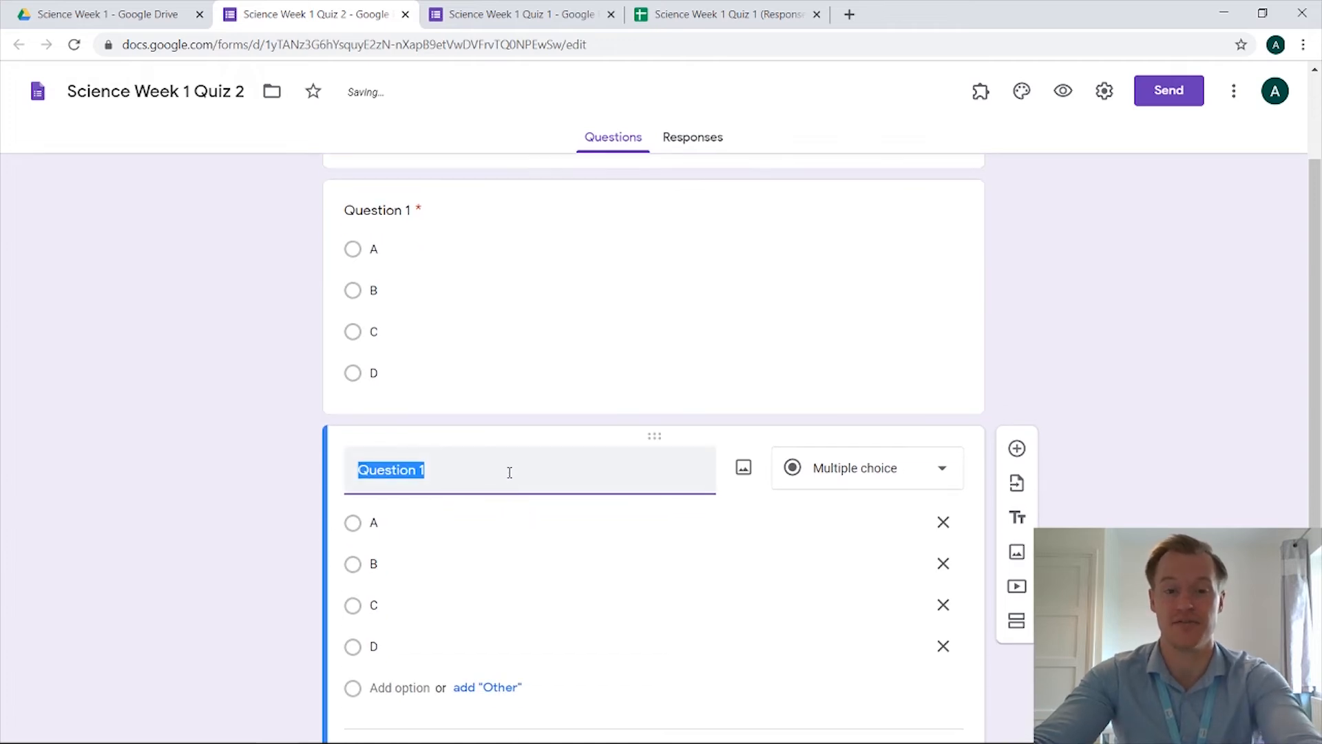
{"action": "left_click", "coordinate": [510, 472]}
{"action": "key", "text": "BackSpace"}
{"action": "scroll", "coordinate": [1222, 496], "scroll_direction": "down", "scroll_amount": 2}
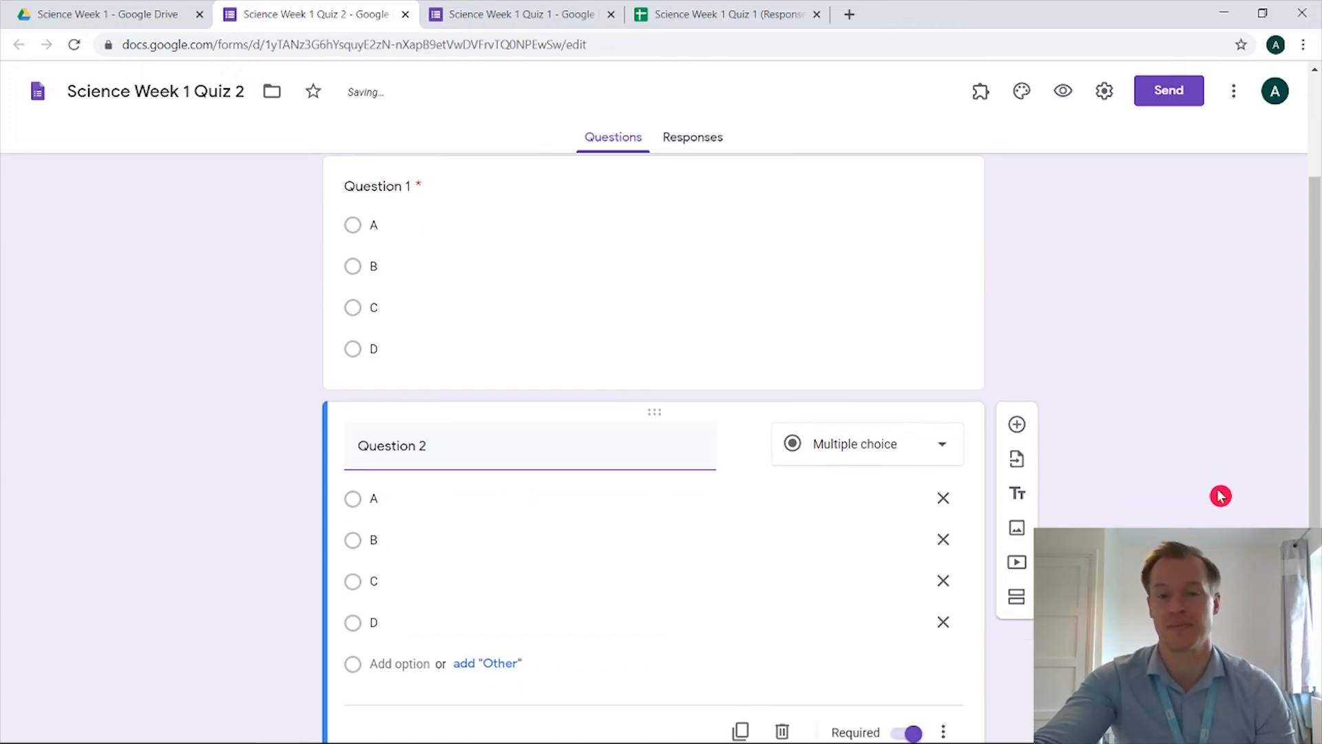
Duplicate Question 2 as "Question 3" and delete the copy.
{"action": "left_click", "coordinate": [742, 656]}
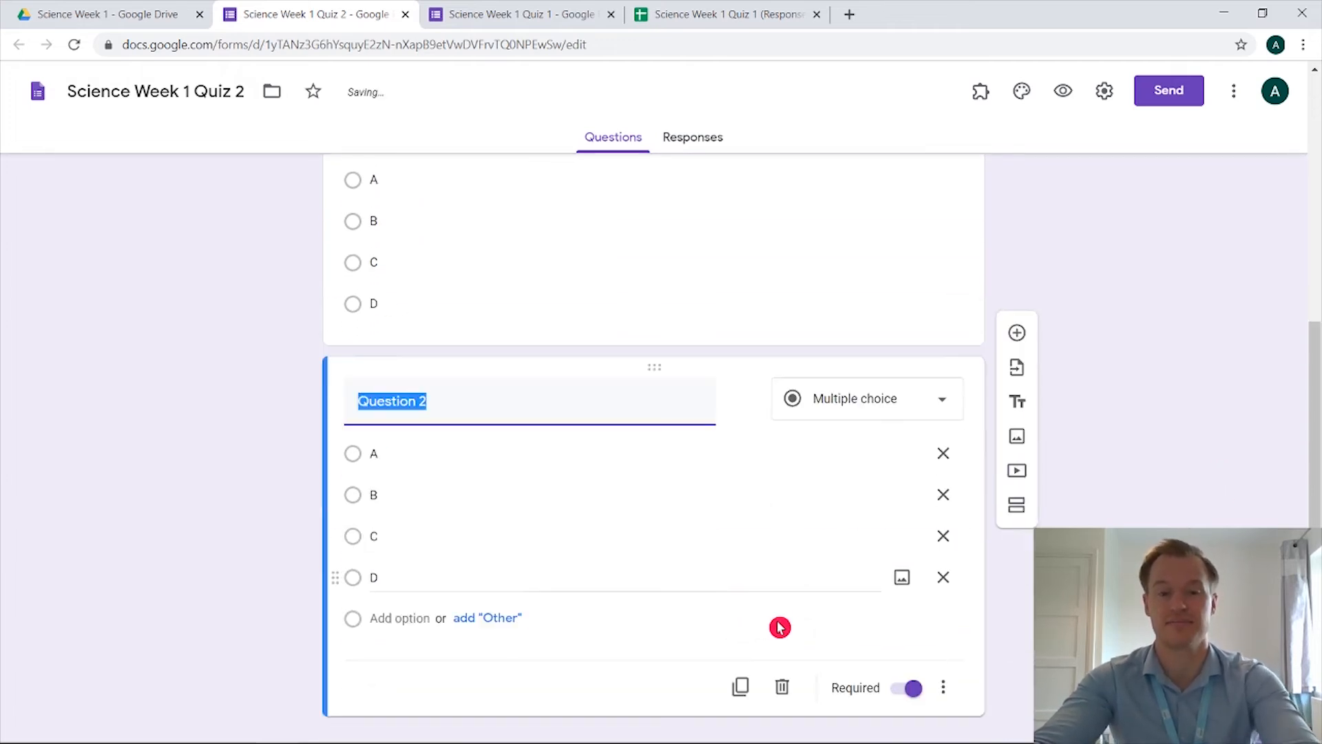
{"action": "left_click", "coordinate": [430, 390]}
{"action": "key", "text": "BackSpace"}
{"action": "type", "text": "3"}
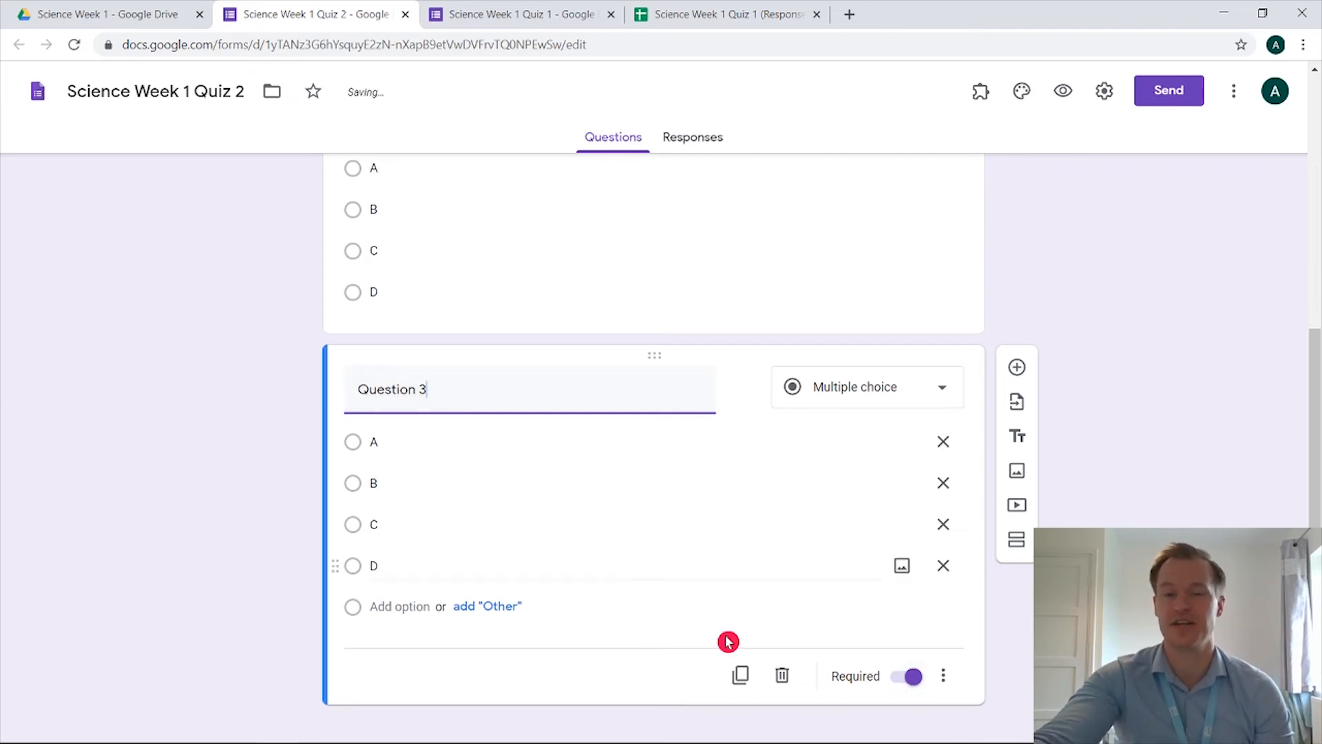
{"action": "left_click", "coordinate": [782, 676]}
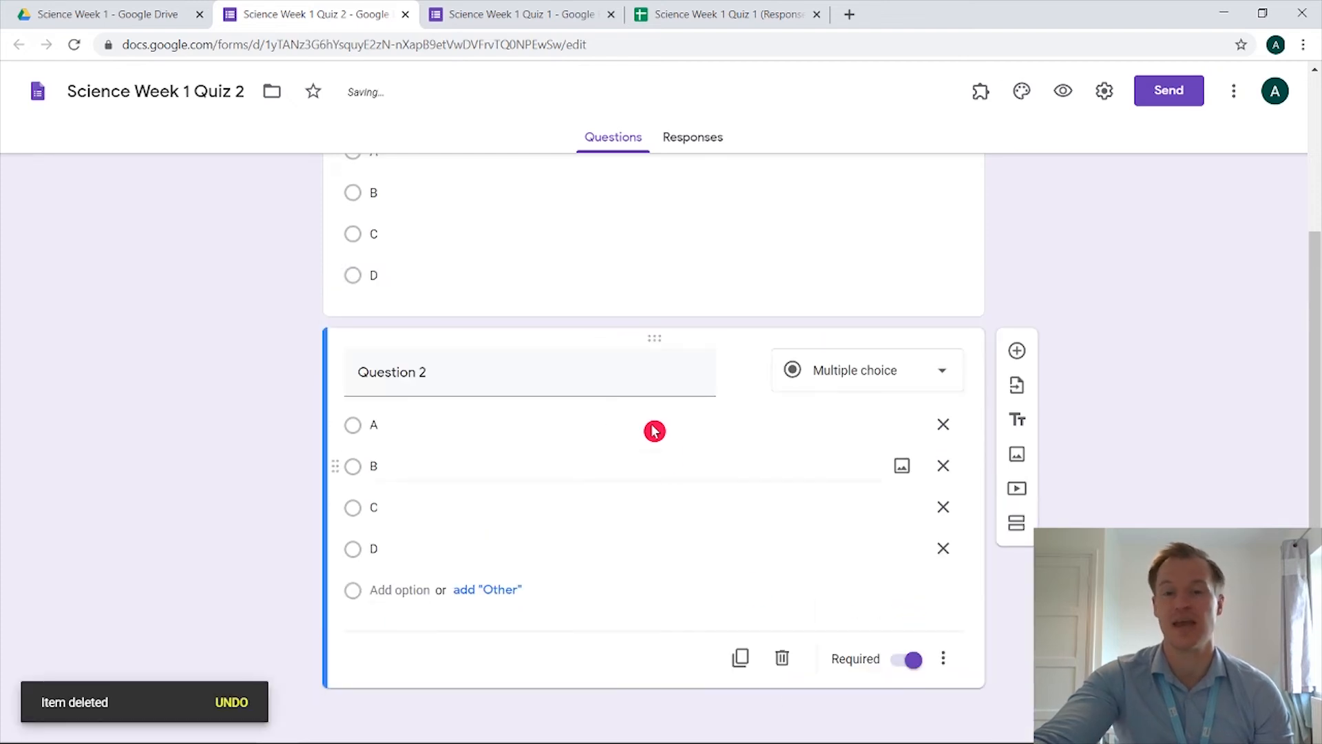
Duplicate Question 2 with its options and rename the copy "Question 3".
{"action": "left_click", "coordinate": [740, 658]}
{"action": "left_click", "coordinate": [591, 616]}
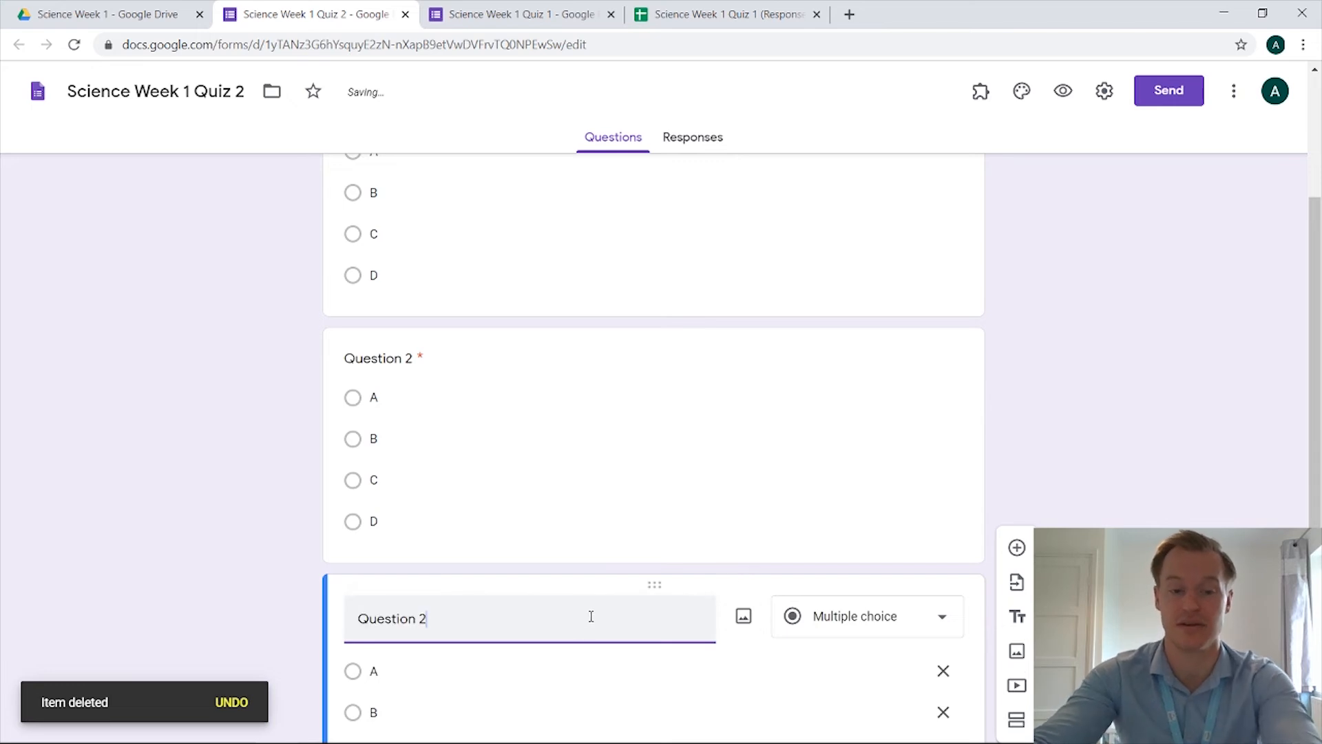
{"action": "key", "text": "BackSpace"}
{"action": "type", "text": "3"}
{"action": "left_click", "coordinate": [1185, 440]}
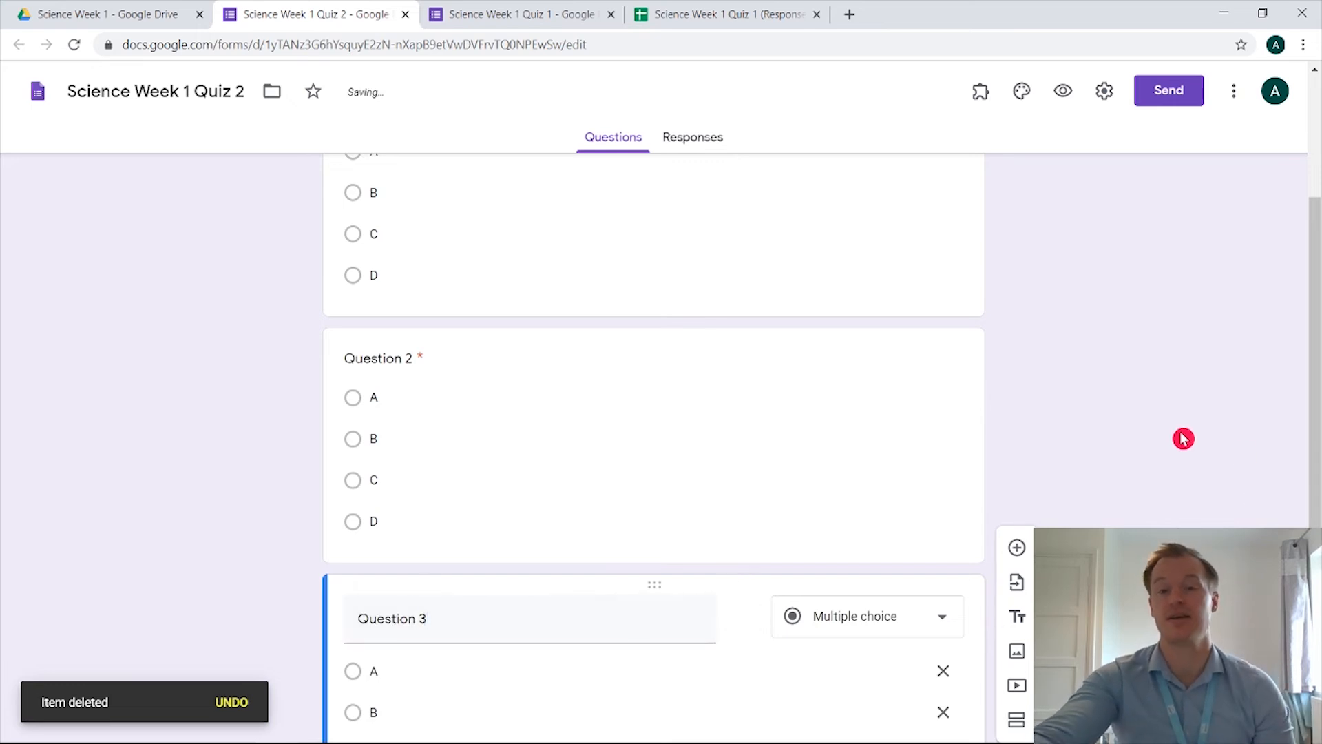
Enable Collect email addresses in the Quiz 2 form's general settings and save the settings.
{"action": "scroll", "coordinate": [1186, 447], "scroll_direction": "up", "scroll_amount": 1}
{"action": "scroll", "coordinate": [1186, 447], "scroll_direction": "up", "scroll_amount": 2}
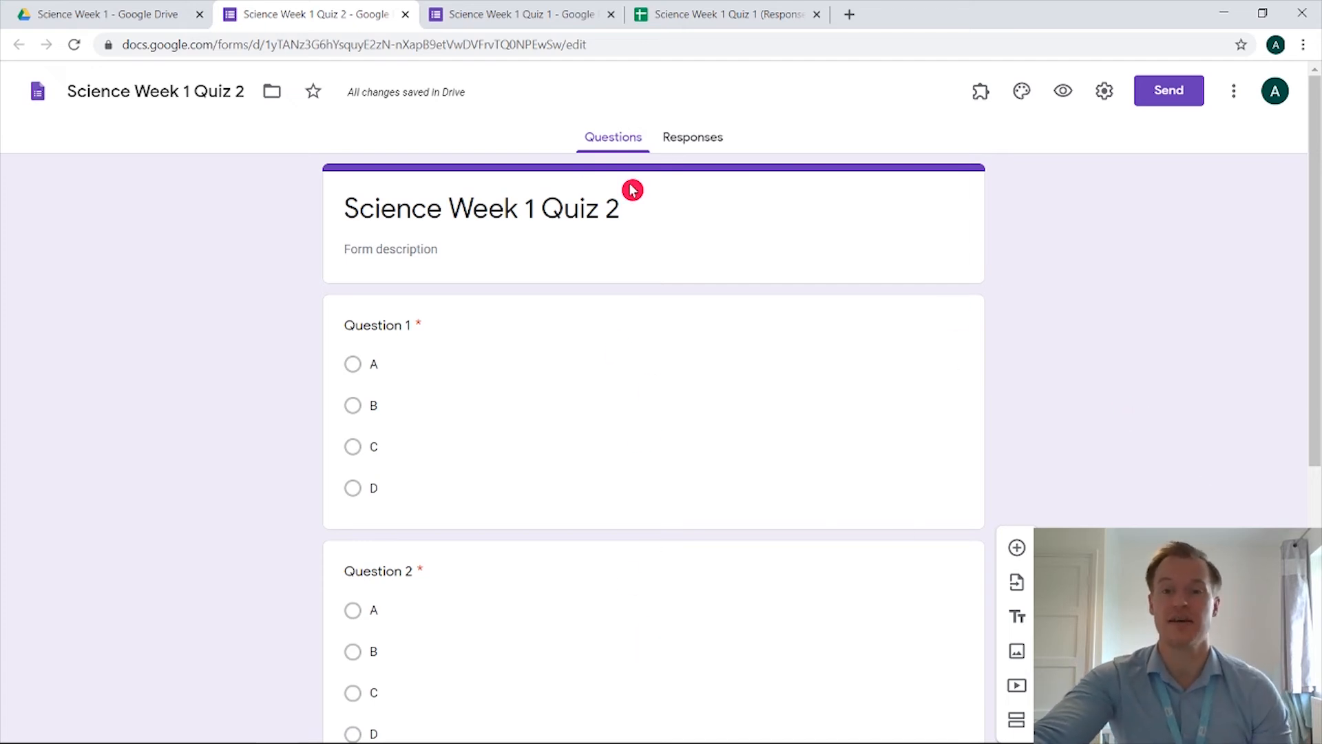
{"action": "left_click", "coordinate": [1105, 90]}
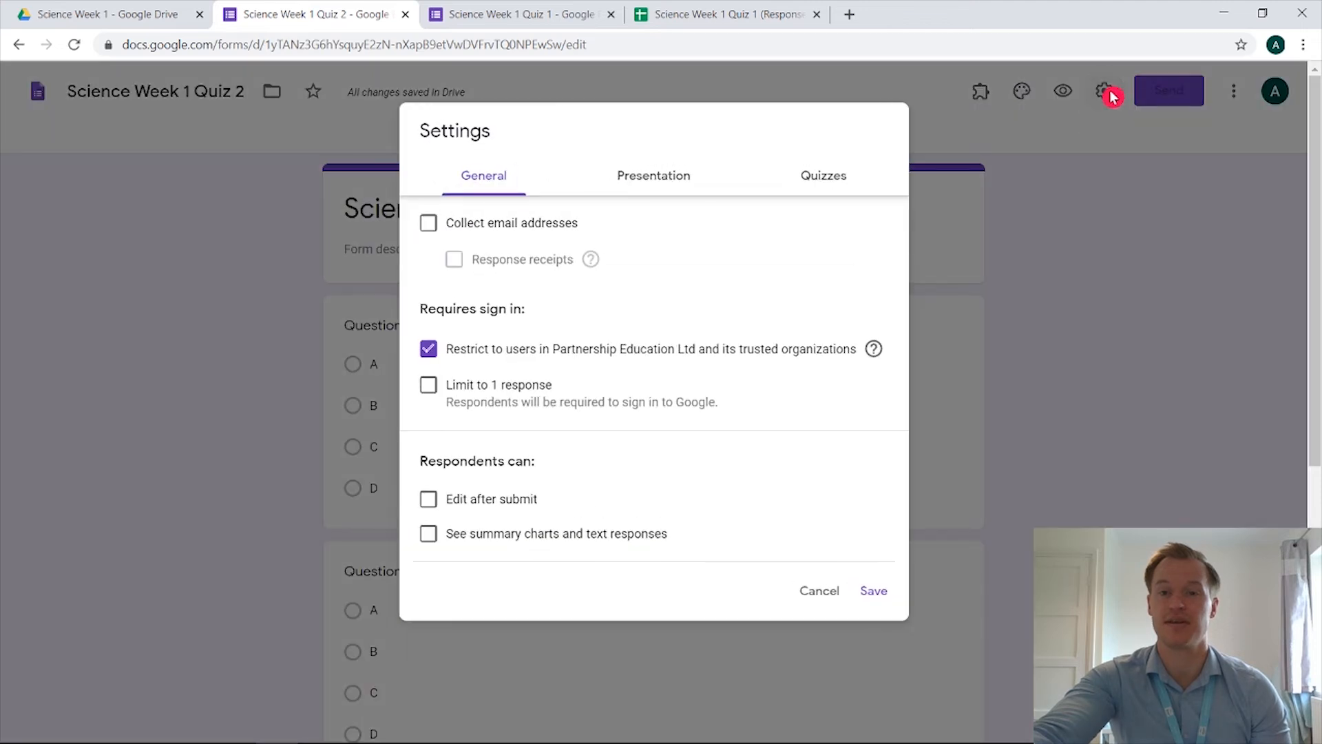
{"action": "left_click", "coordinate": [499, 231]}
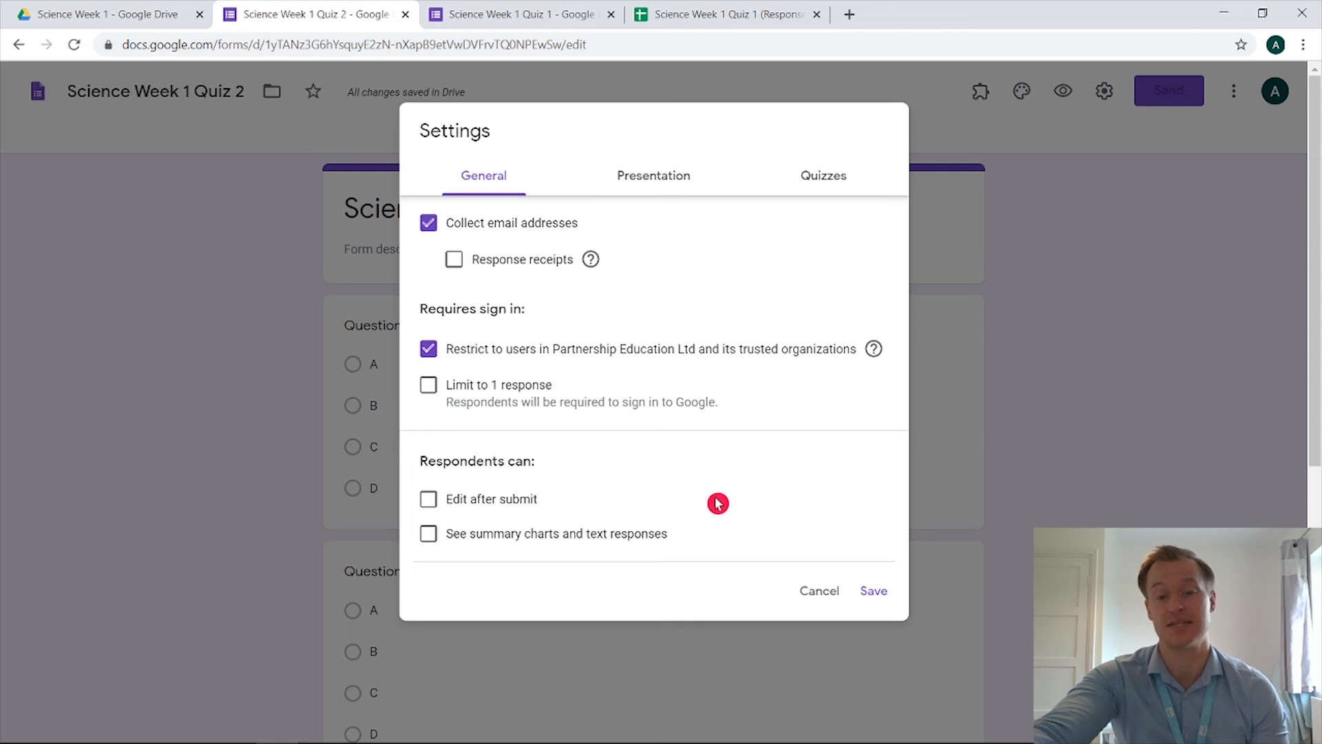
{"action": "left_click", "coordinate": [870, 592]}
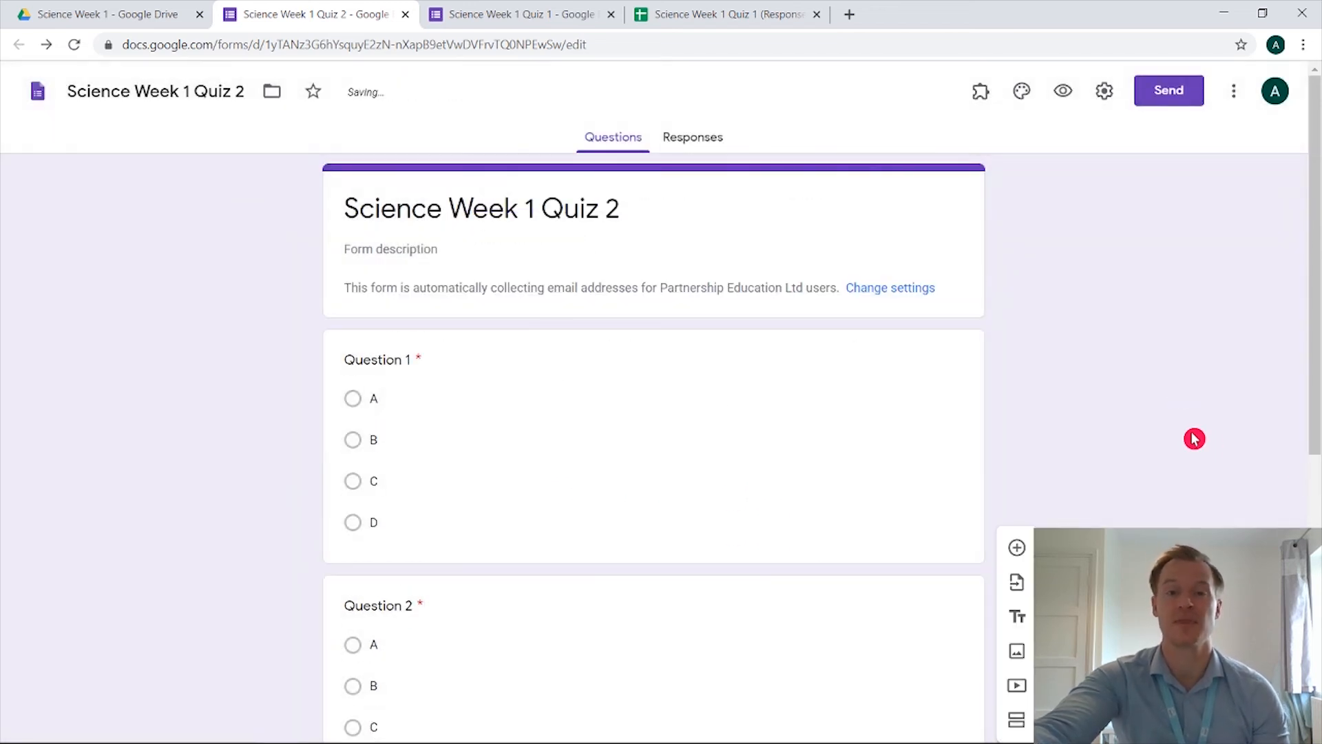
Create a new response spreadsheet for Science Week 1 Quiz 2 and check the Science Week 1 folder in Drive.
{"action": "left_click", "coordinate": [715, 140]}
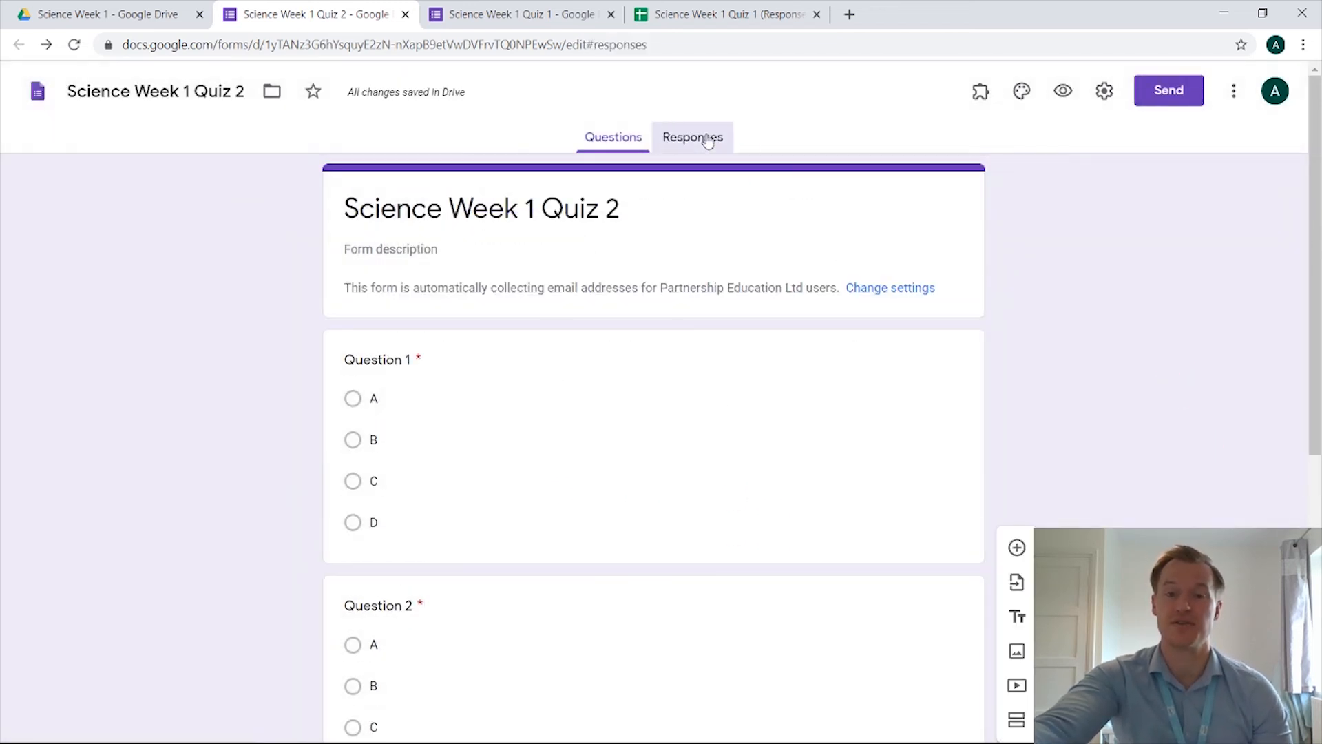
{"action": "left_click", "coordinate": [921, 193]}
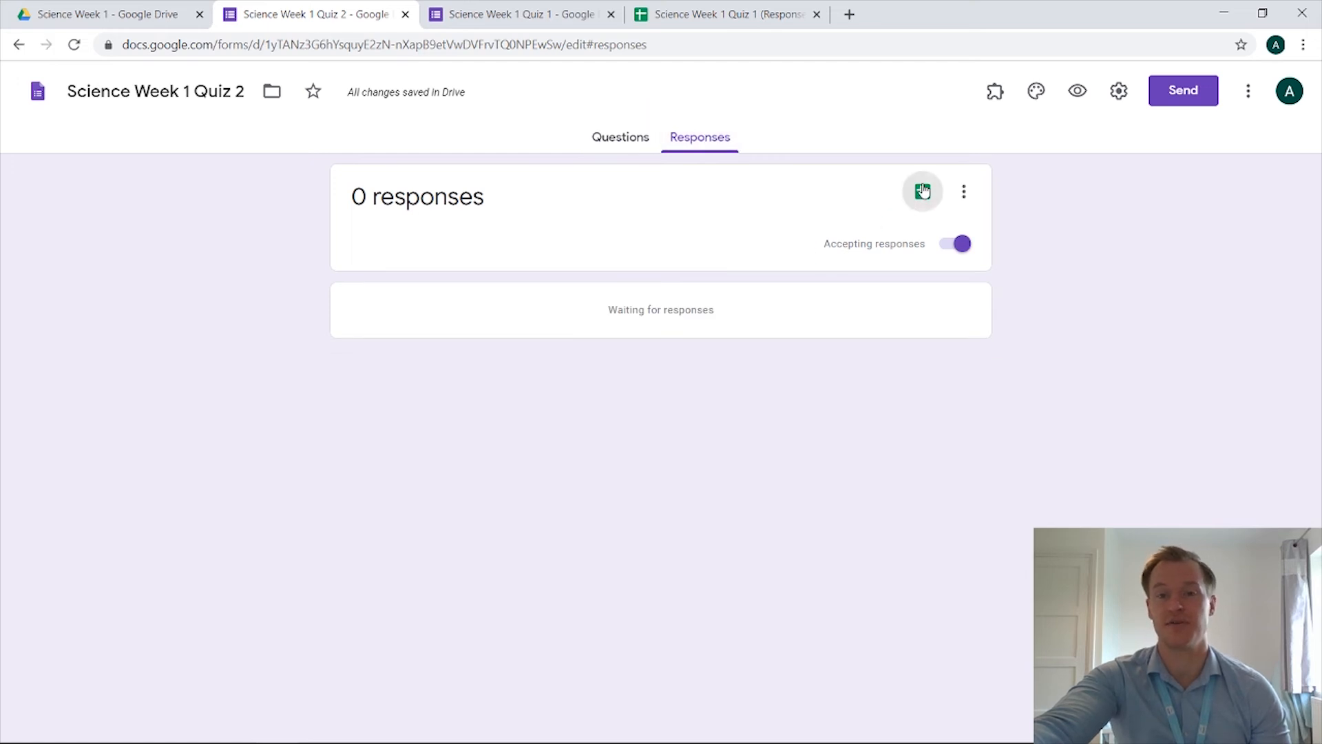
{"action": "left_click", "coordinate": [862, 303]}
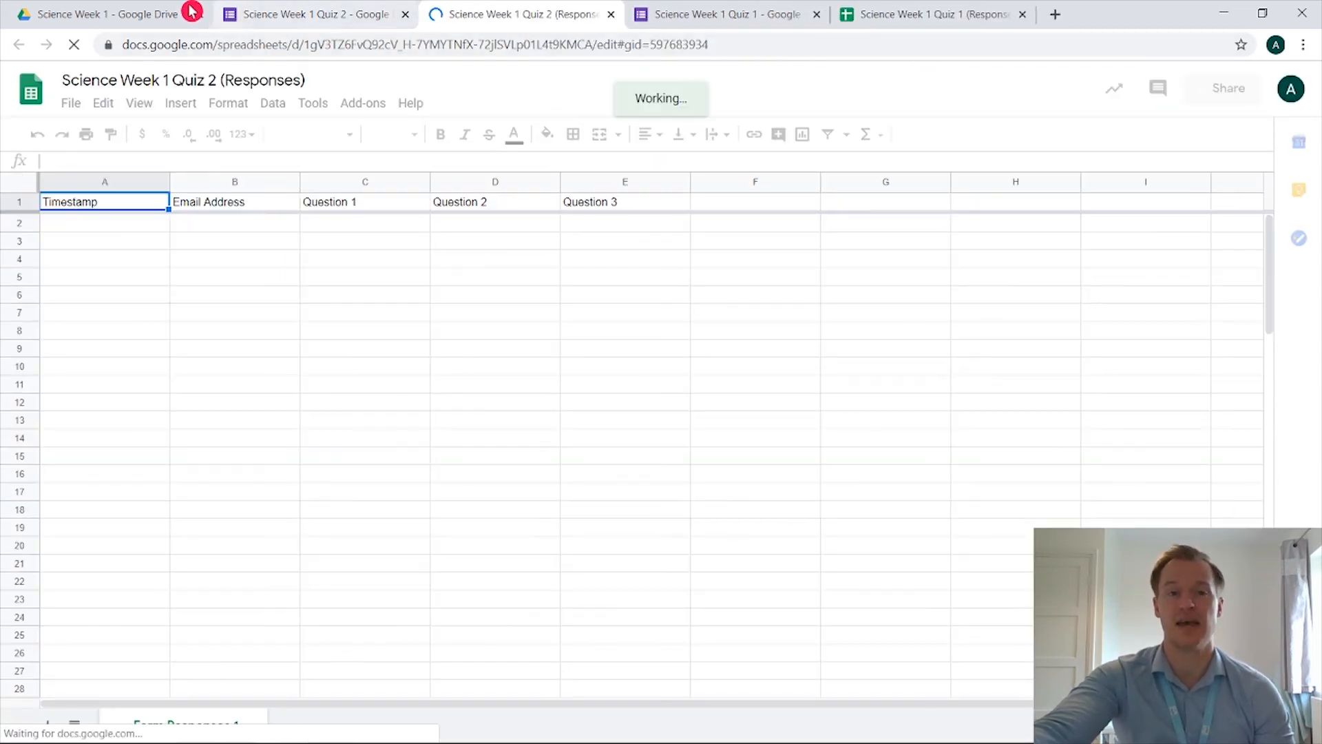
{"action": "left_click", "coordinate": [103, 13]}
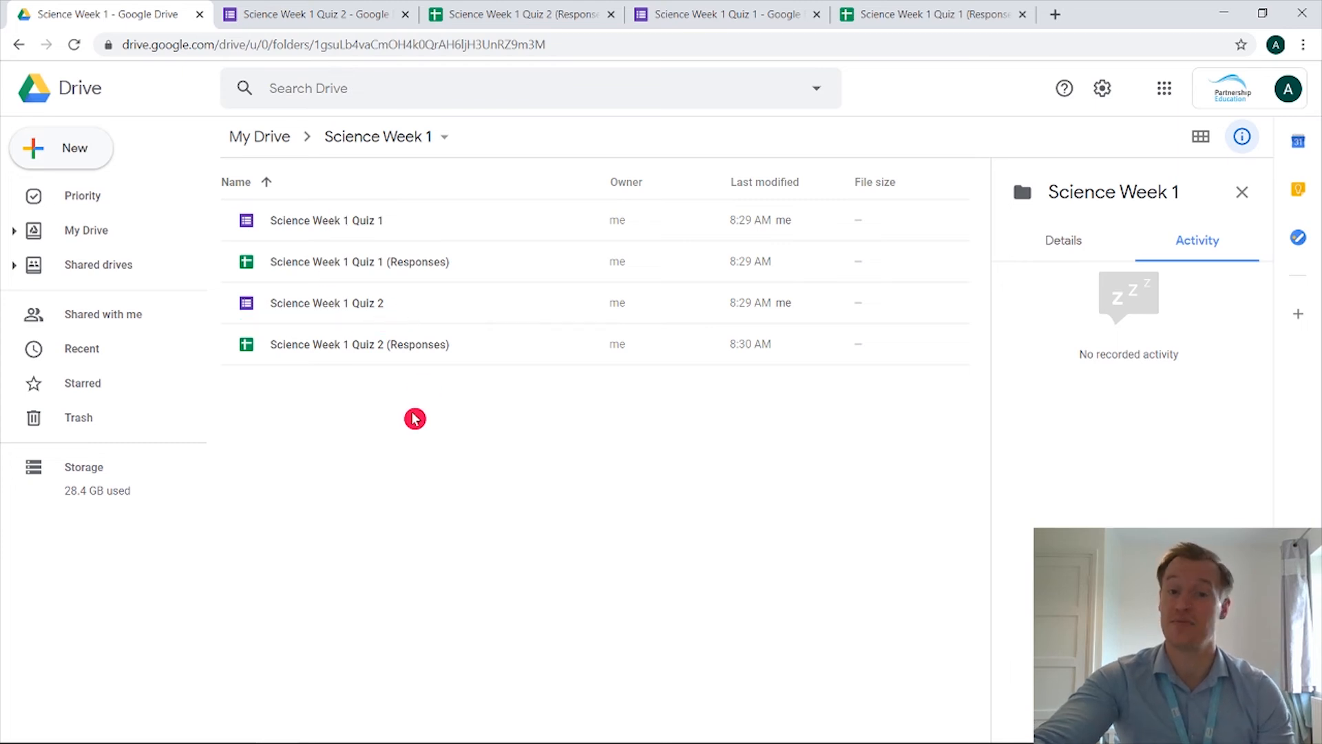
Review the email, link and embed options for sending the Science Week 1 Quiz 2 form, and close them without sending.
{"action": "left_click", "coordinate": [351, 11]}
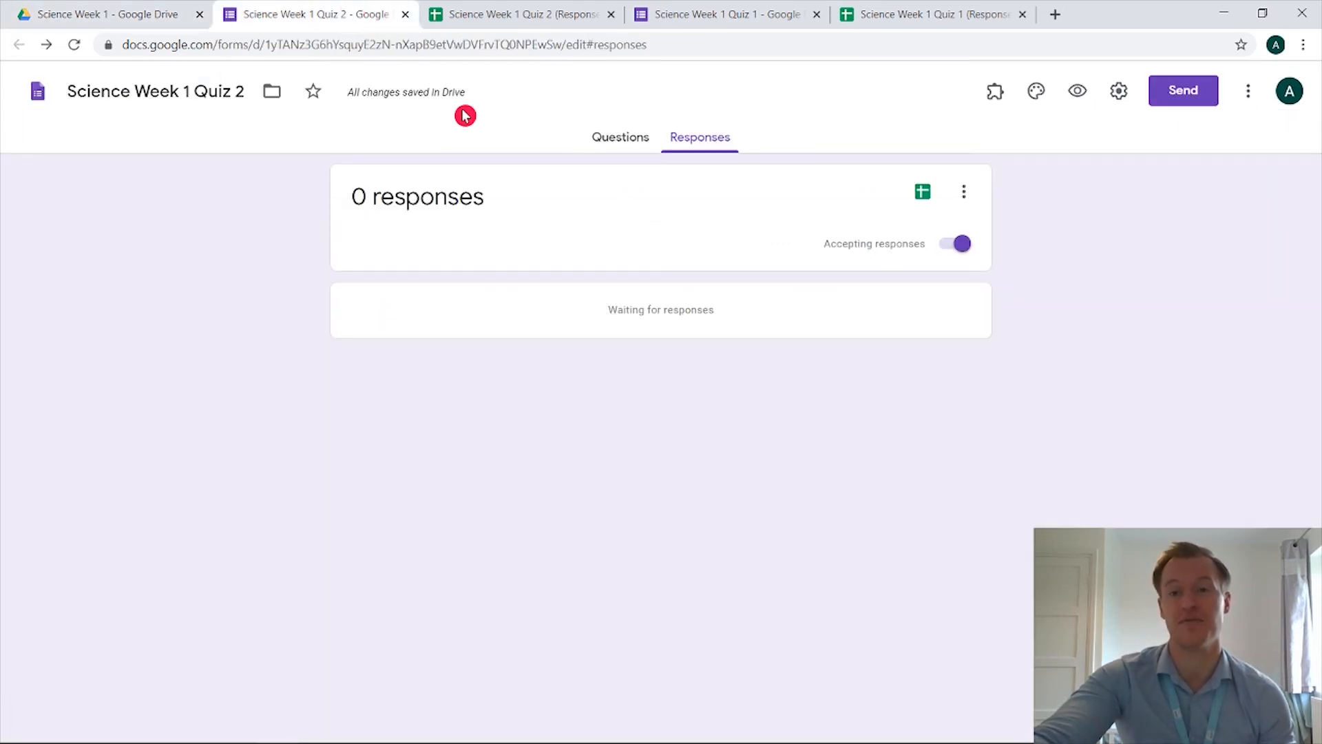
{"action": "left_click", "coordinate": [1188, 91]}
{"action": "left_click", "coordinate": [530, 315]}
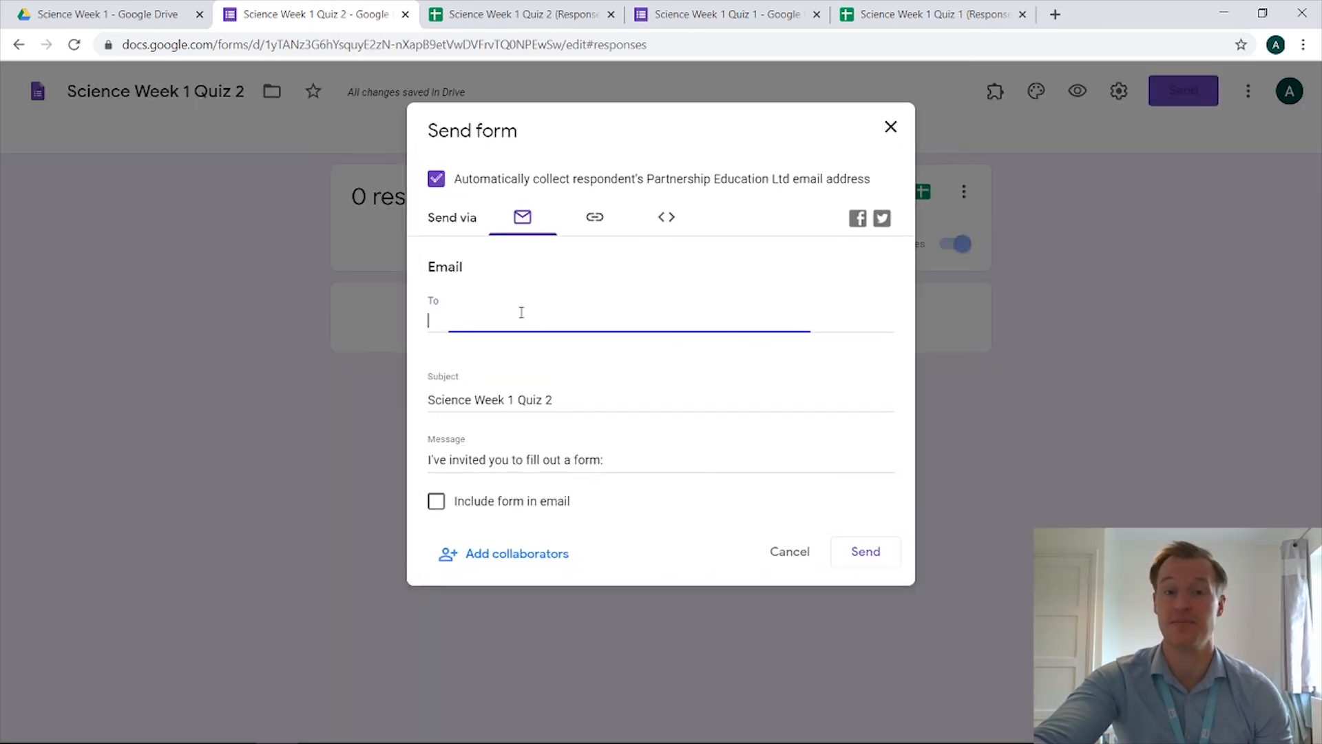
{"action": "left_click", "coordinate": [595, 217]}
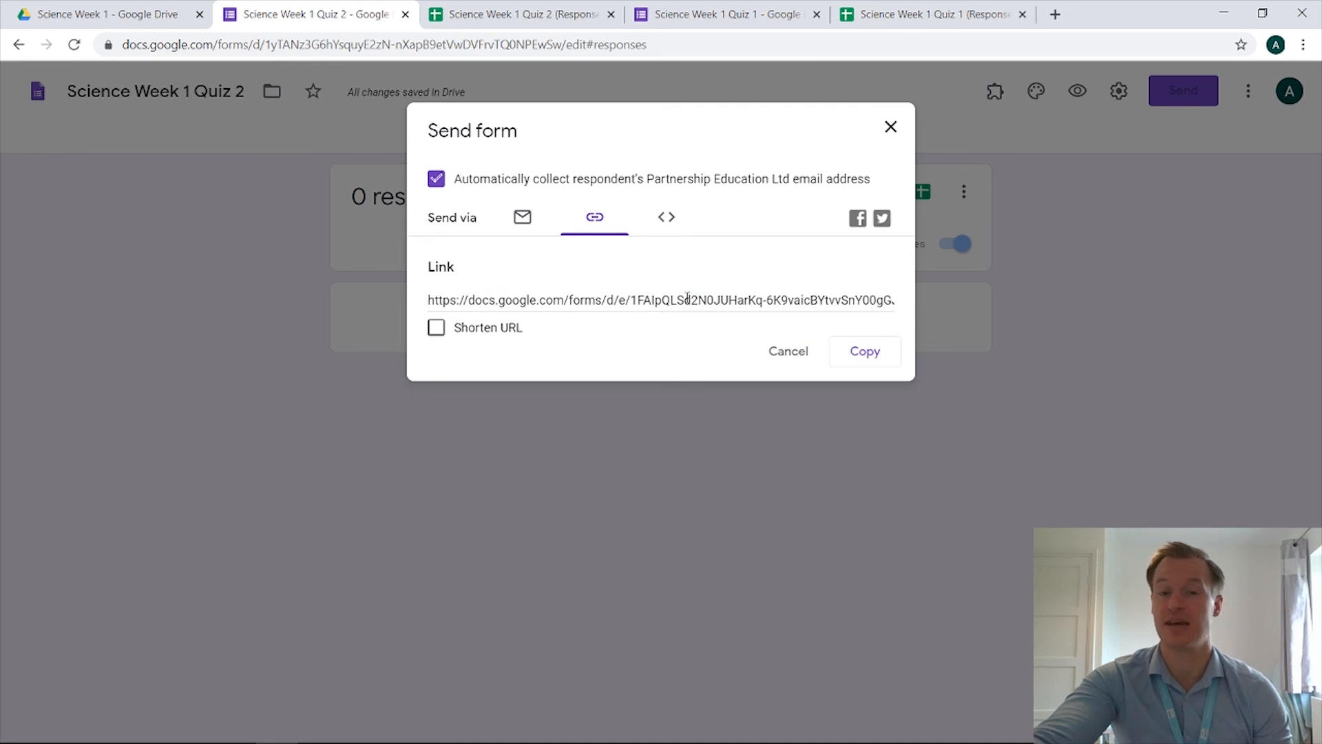
{"action": "left_click", "coordinate": [665, 298]}
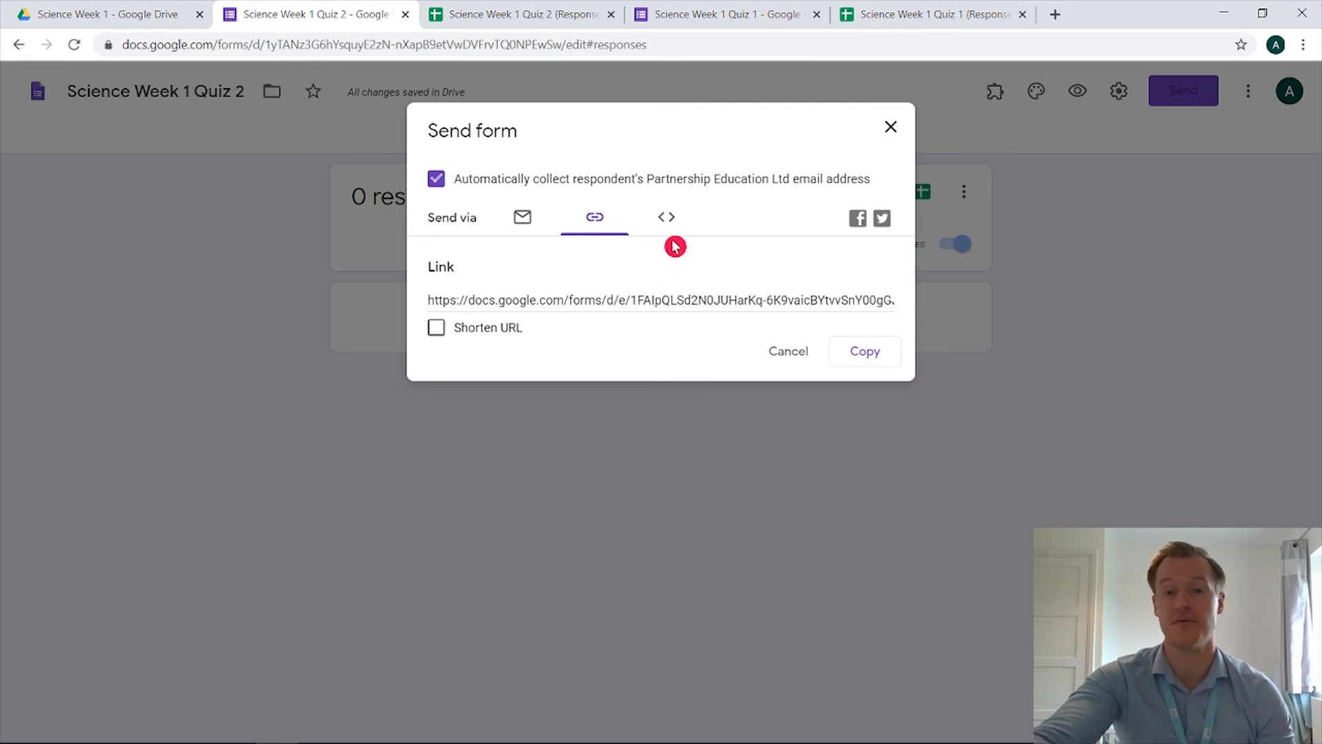
{"action": "left_click", "coordinate": [668, 217]}
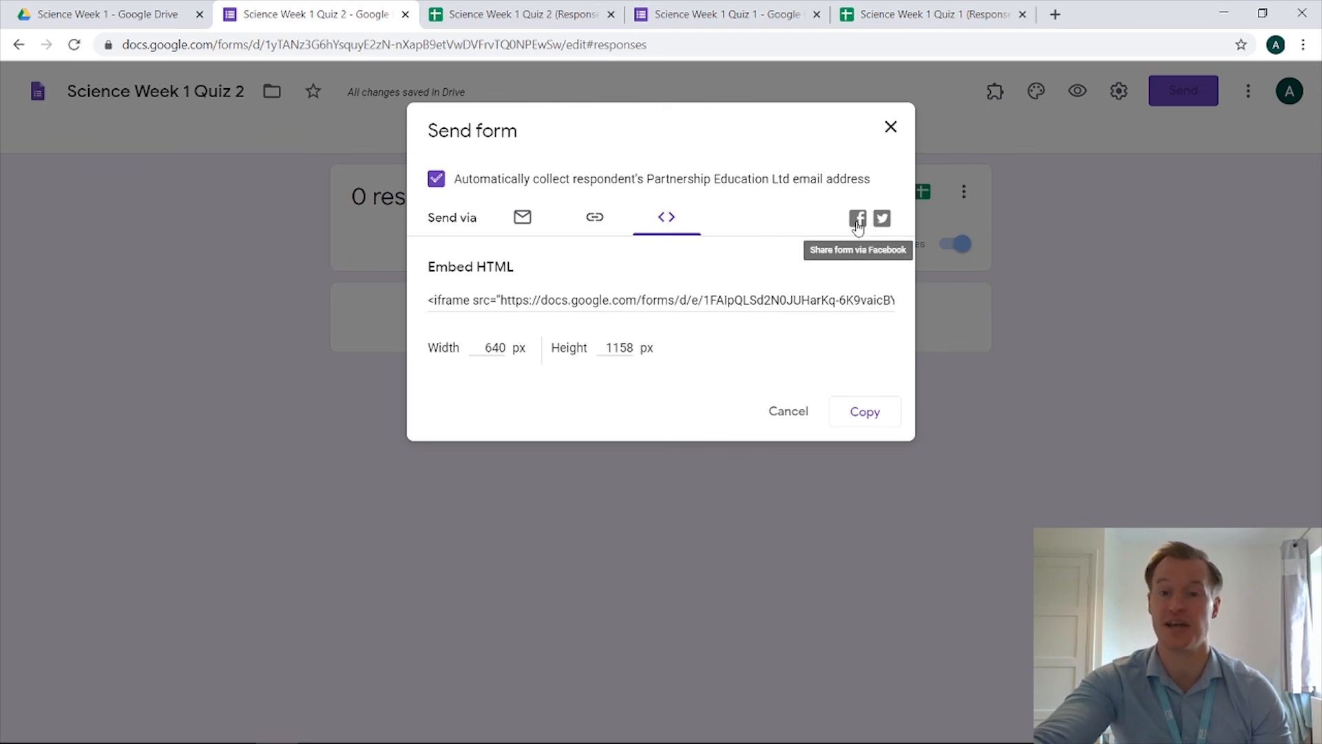
{"action": "left_click", "coordinate": [523, 217]}
{"action": "left_click", "coordinate": [438, 312]}
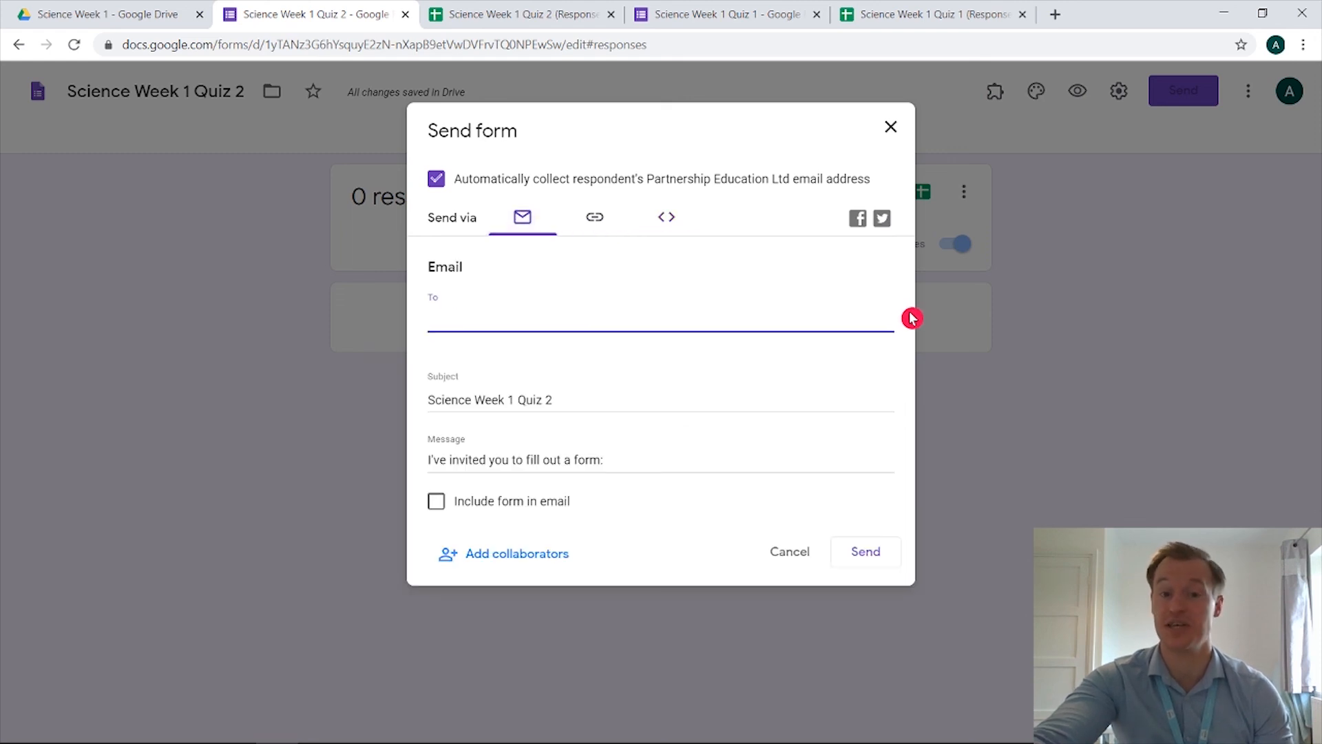
{"action": "left_click", "coordinate": [789, 551]}
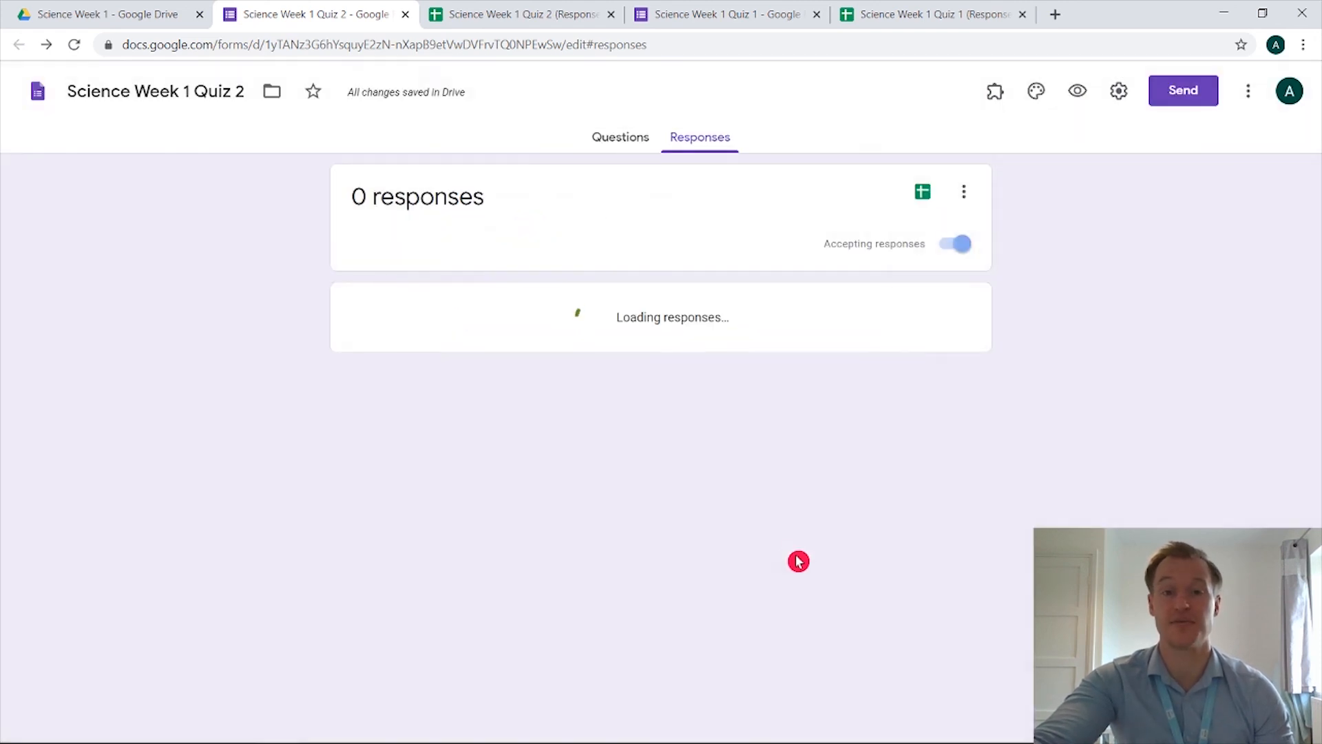
Switch to the Science Week 1 folder in Drive and review the sharing settings of the Science Week 1 Quiz 2 form.
{"action": "left_click", "coordinate": [142, 11]}
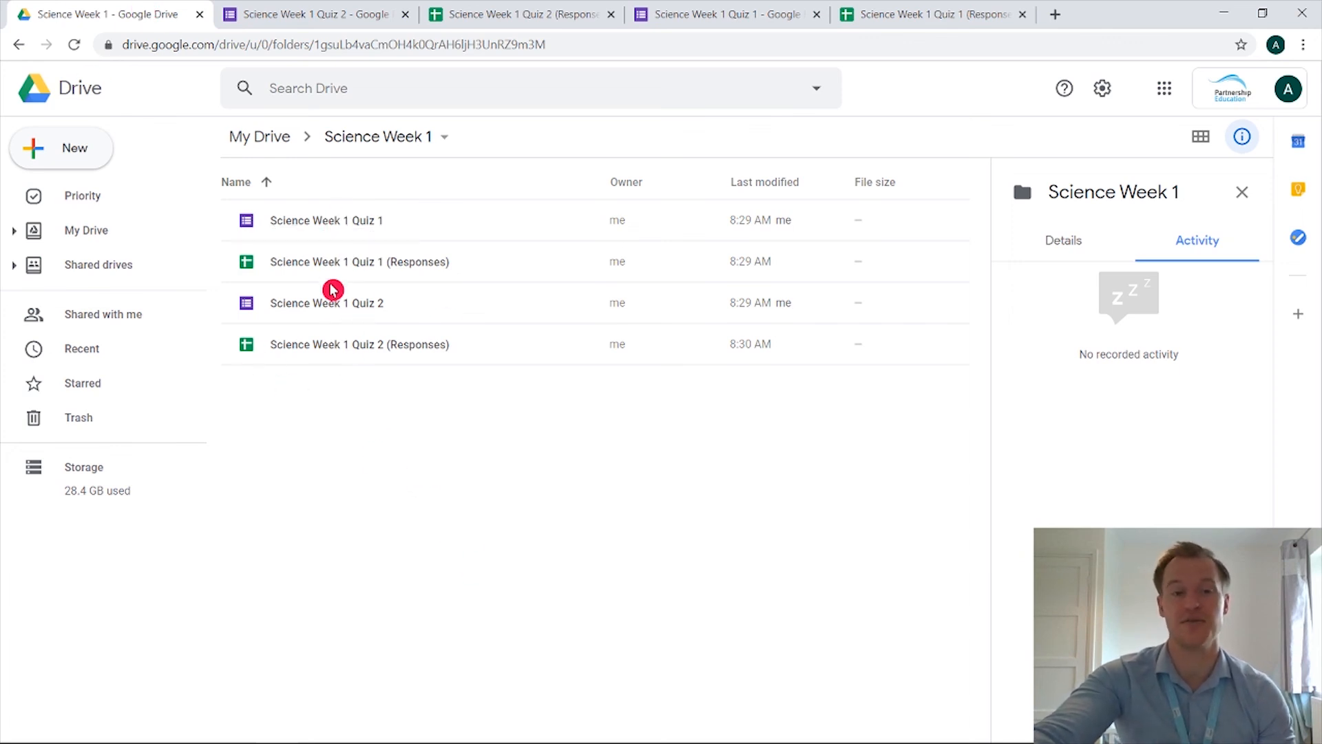
{"action": "left_click", "coordinate": [340, 307]}
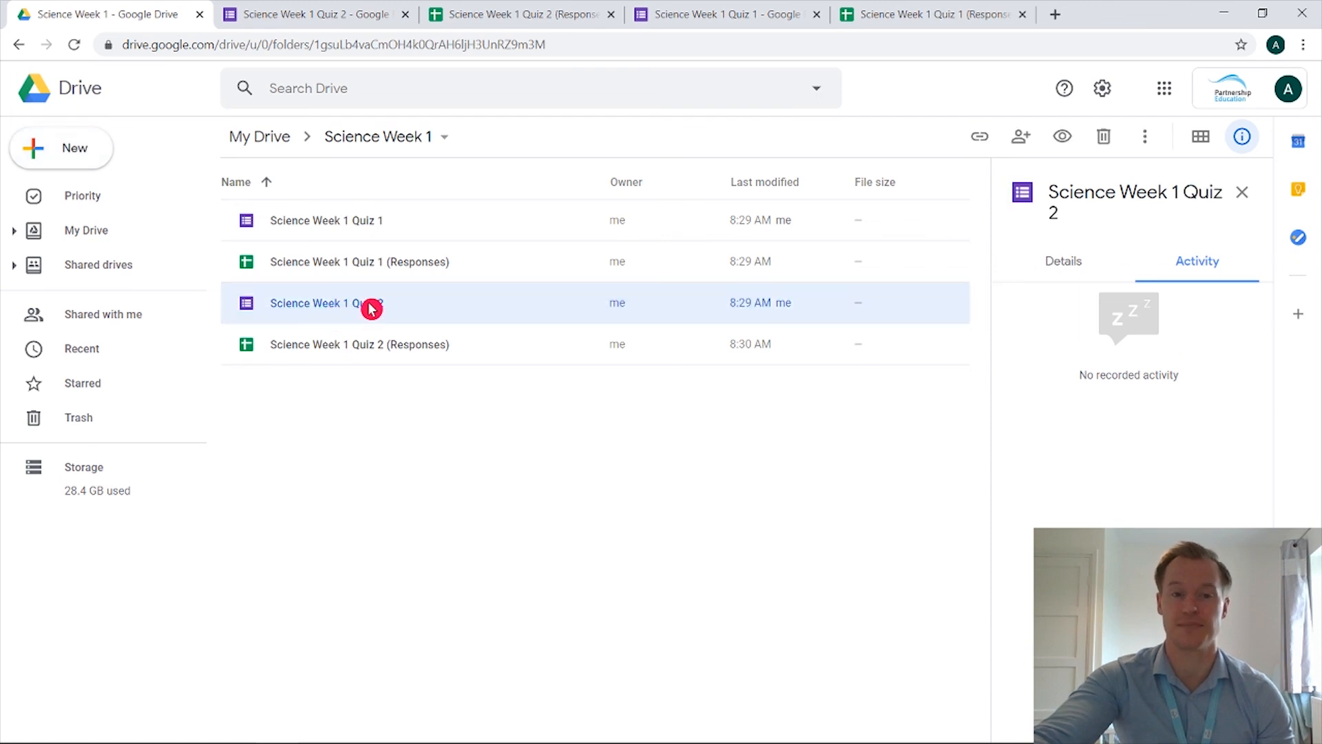
{"action": "right_click", "coordinate": [348, 297]}
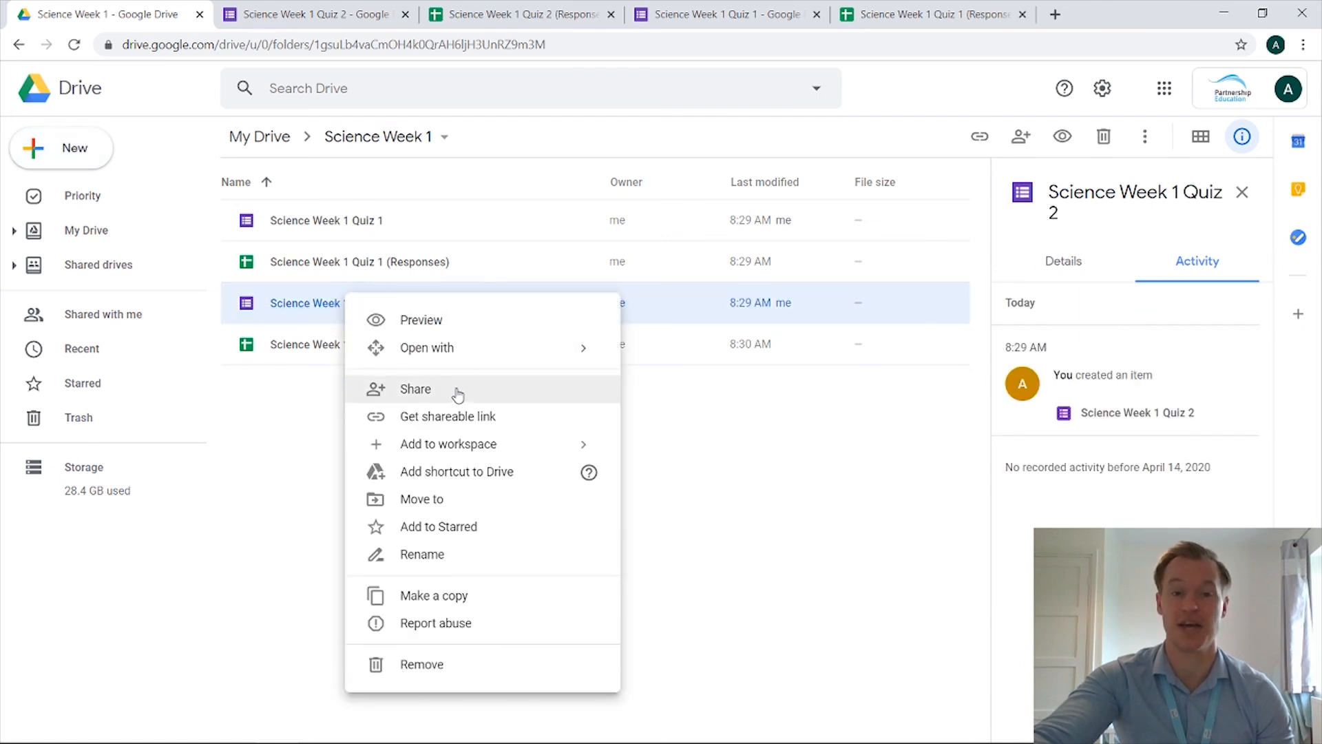
{"action": "left_click", "coordinate": [458, 392]}
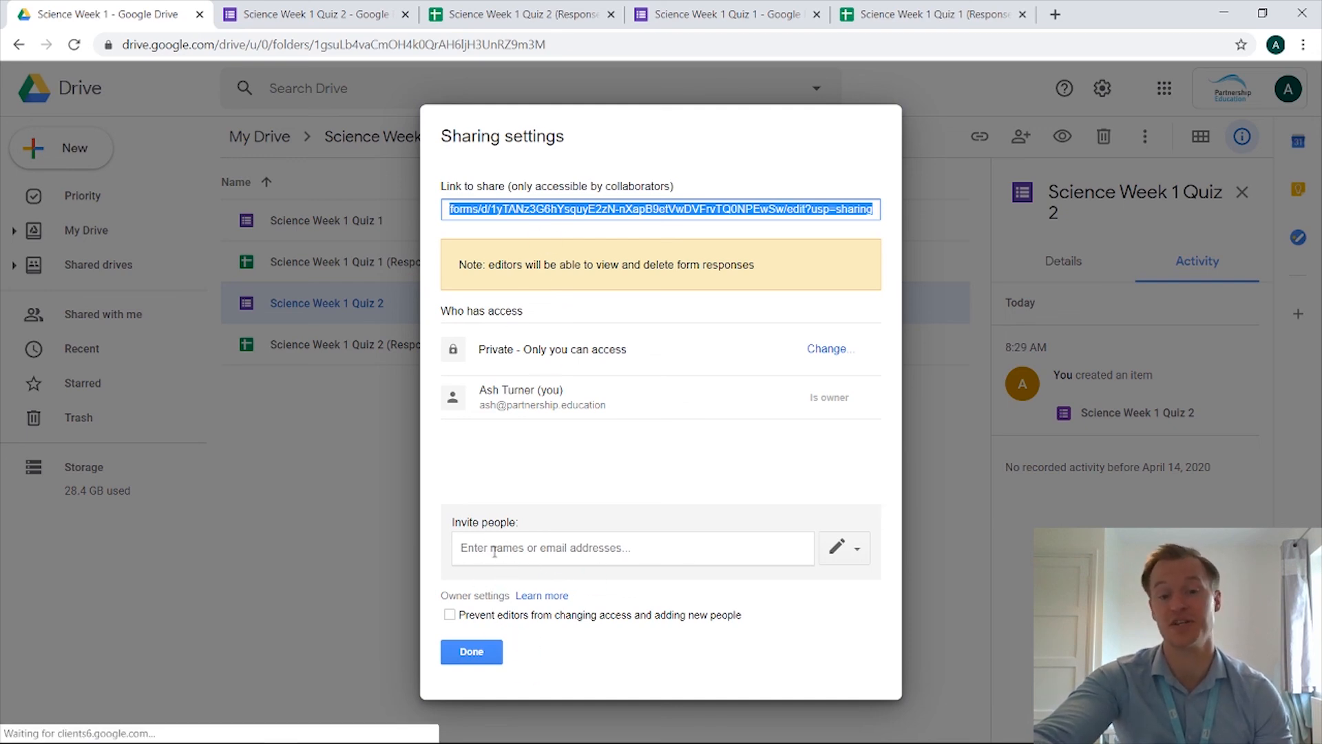
{"action": "left_click", "coordinate": [490, 651]}
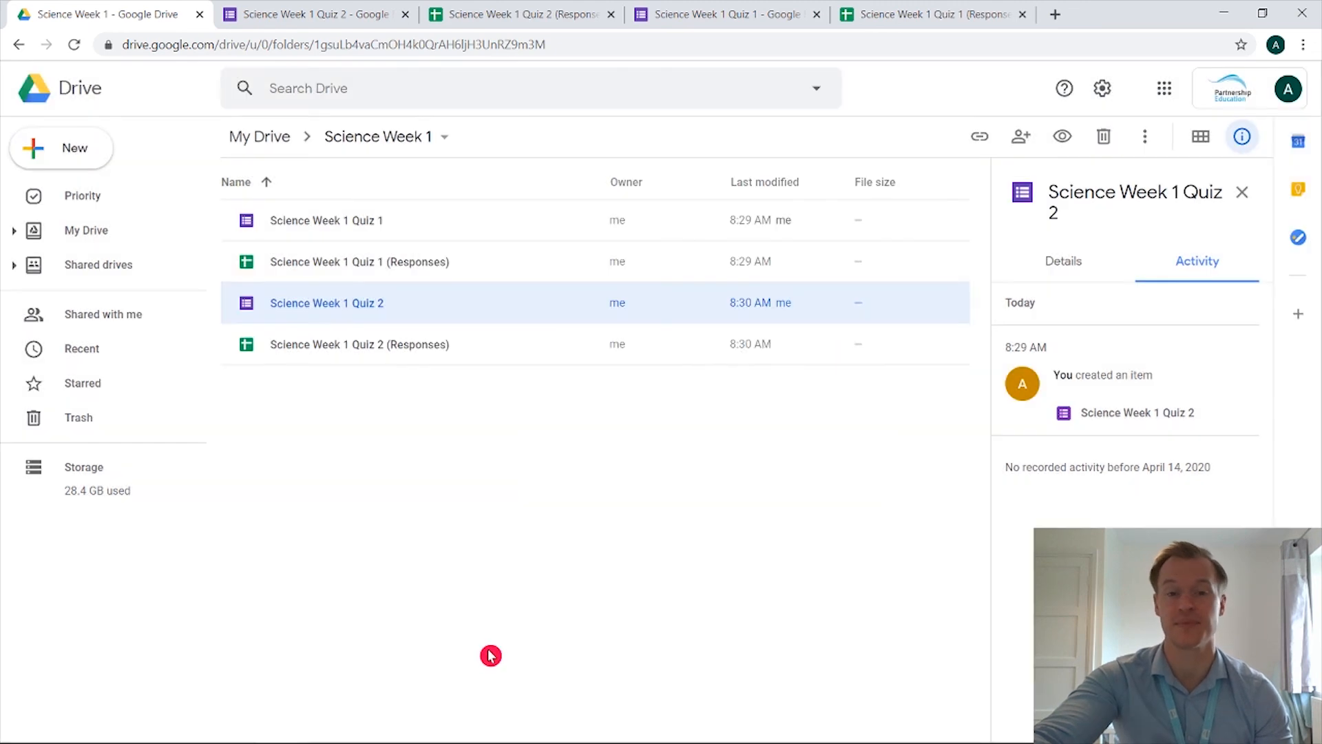